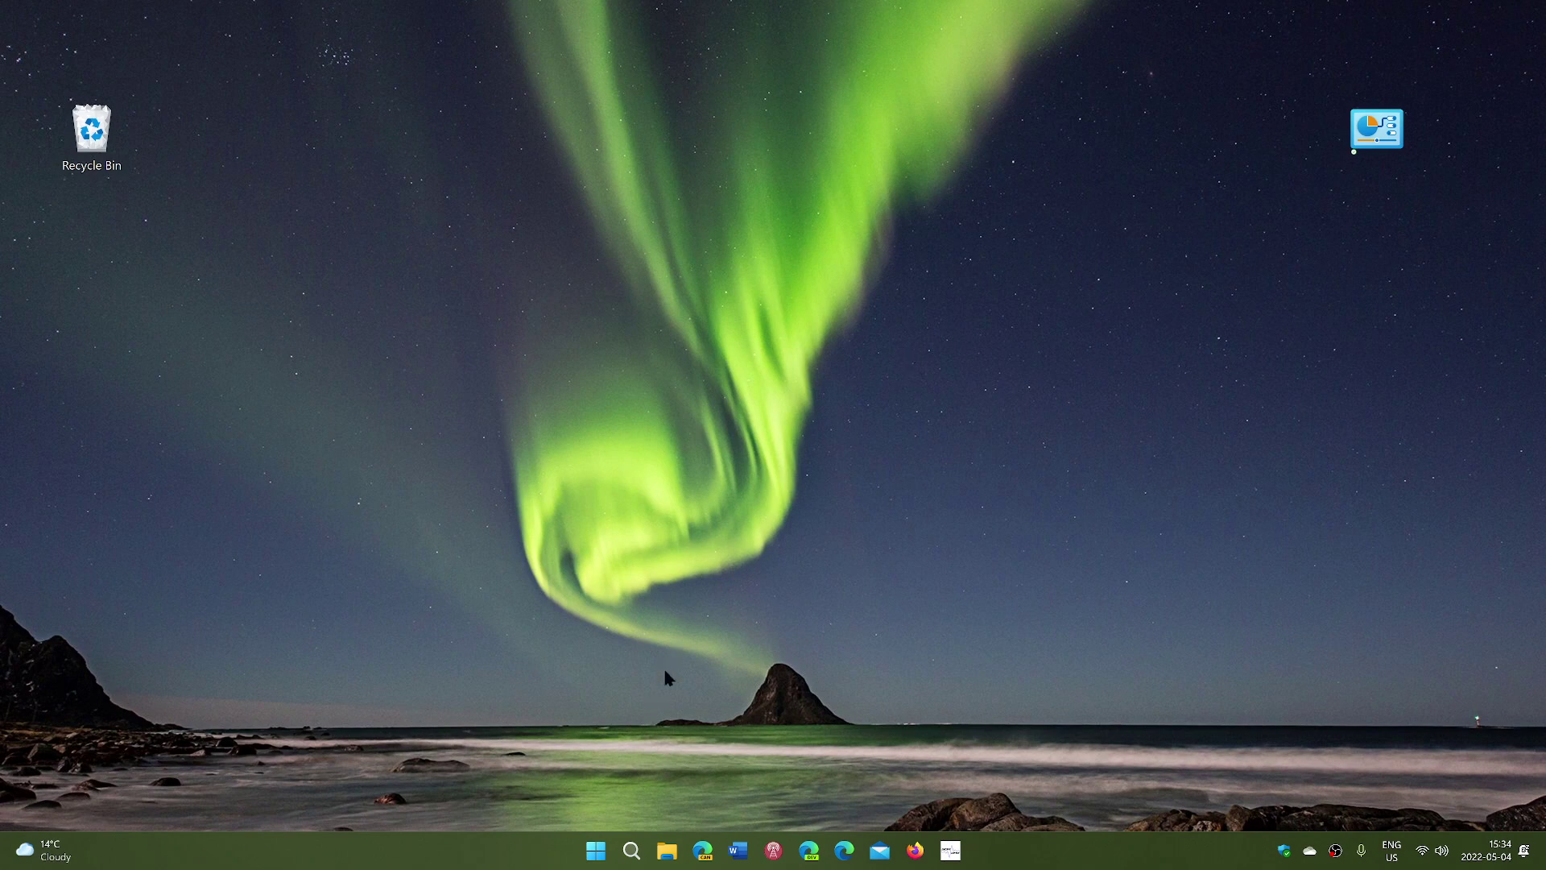
Step: Launch Settings from Start and go to Personalisation > Themes
{"action": "left_click", "coordinate": [598, 850]}
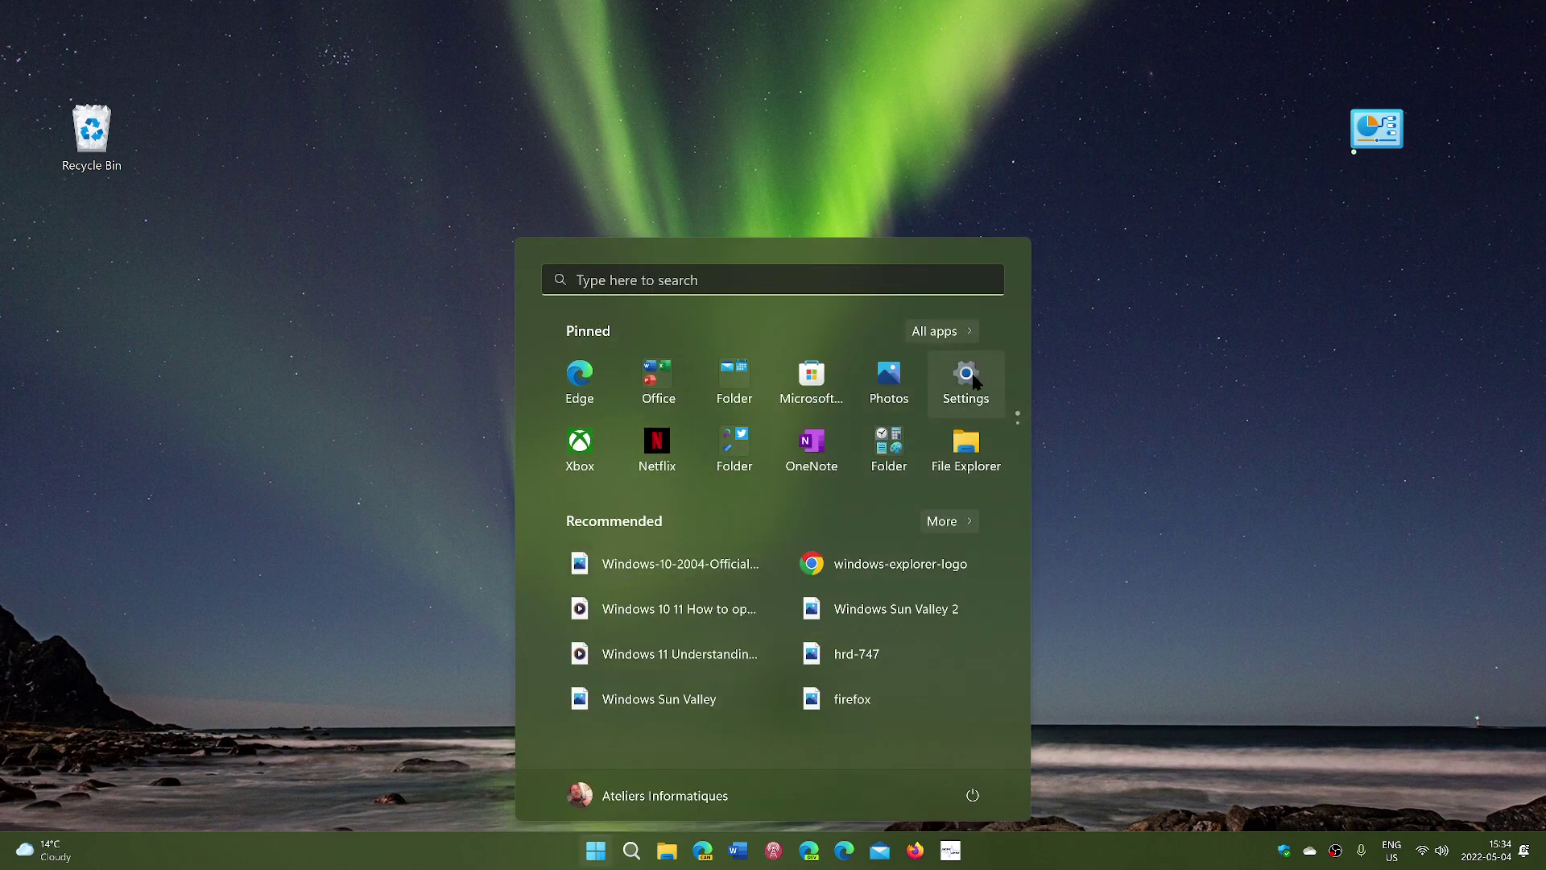
{"action": "left_click", "coordinate": [973, 367]}
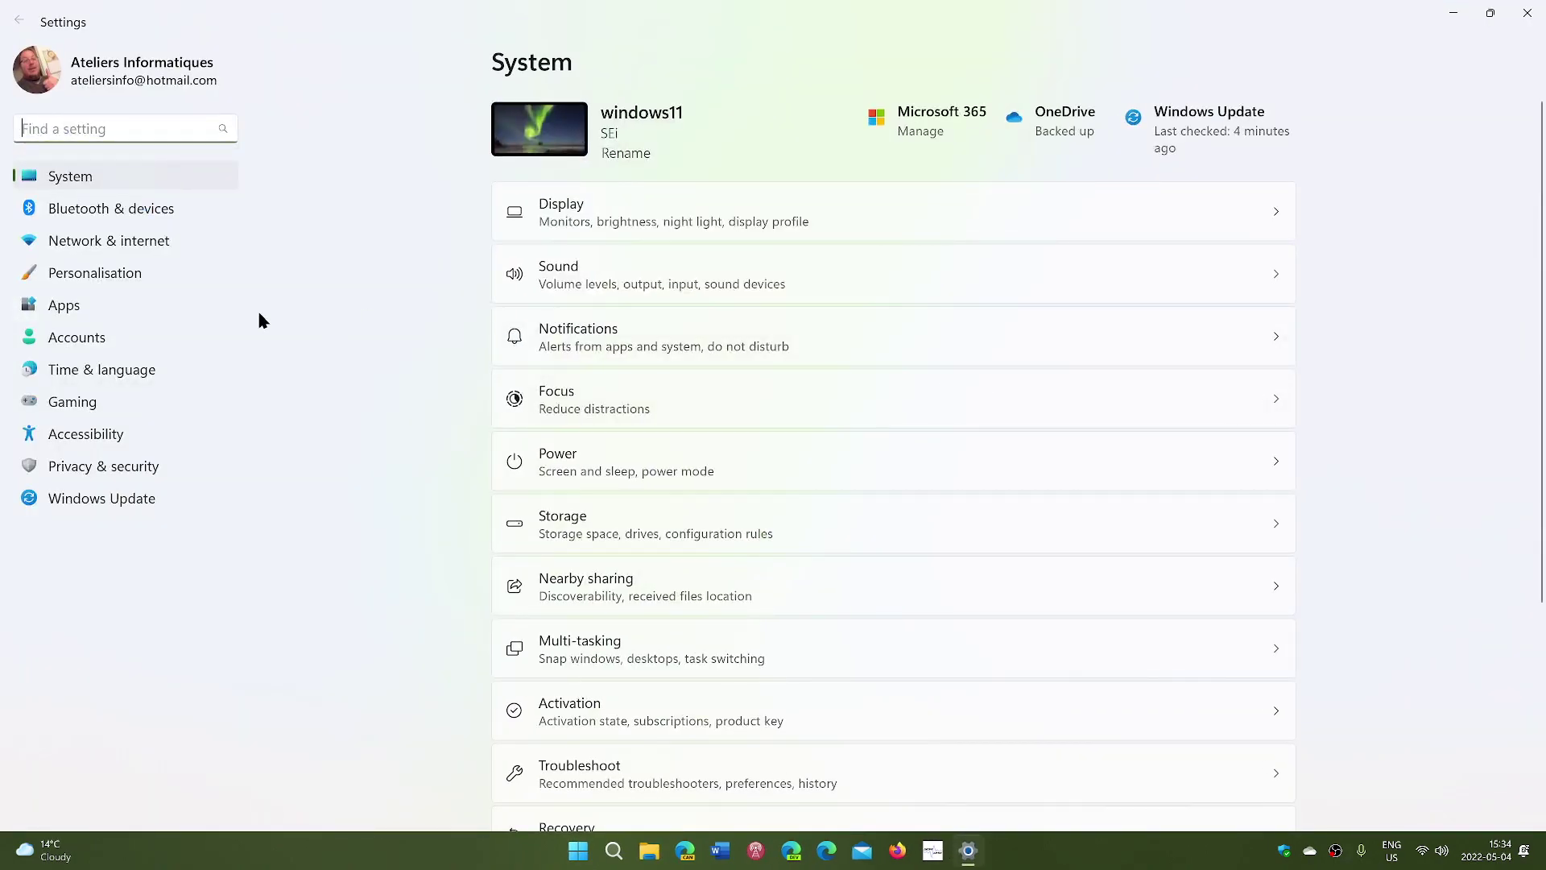
{"action": "left_click", "coordinate": [190, 272]}
{"action": "left_click", "coordinate": [771, 439]}
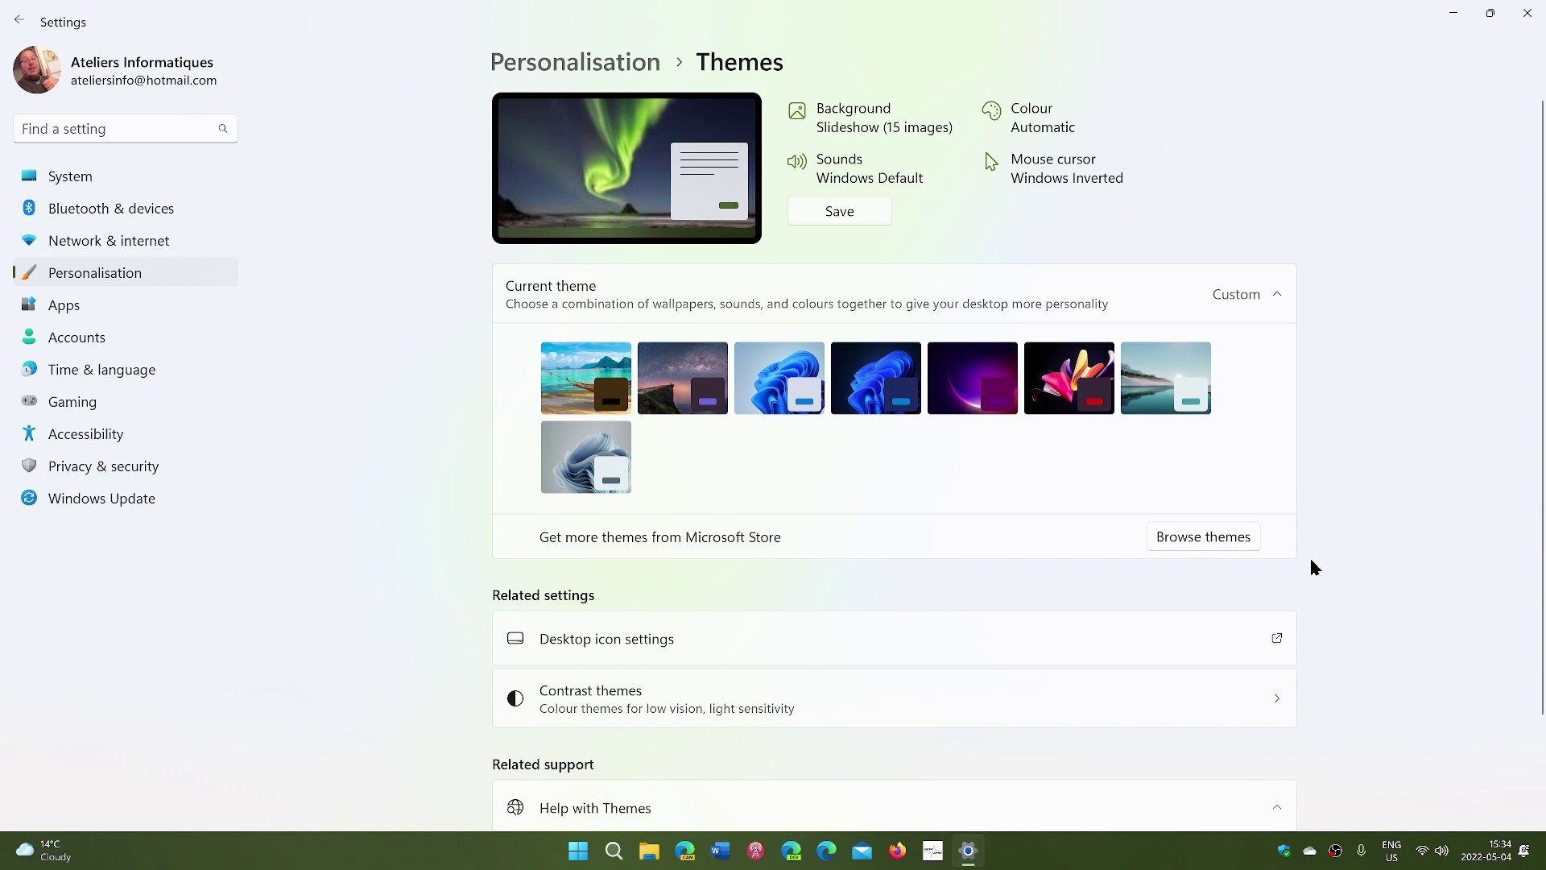
Step: Browse themes in Microsoft Store and expand then collapse the Filters panel
{"action": "left_click", "coordinate": [1208, 540]}
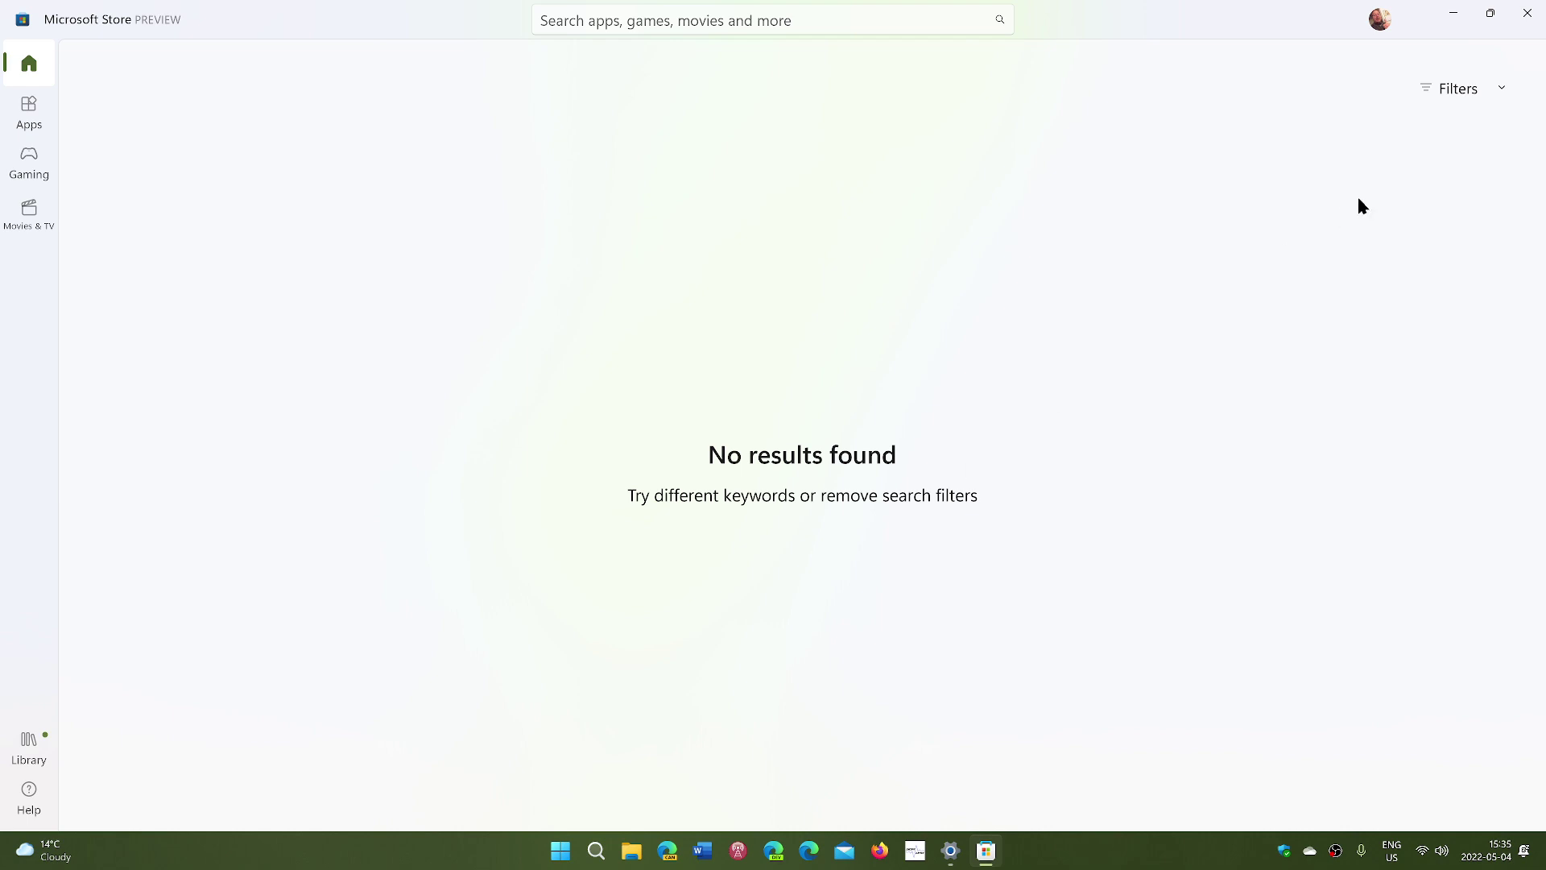
{"action": "left_click", "coordinate": [1490, 93]}
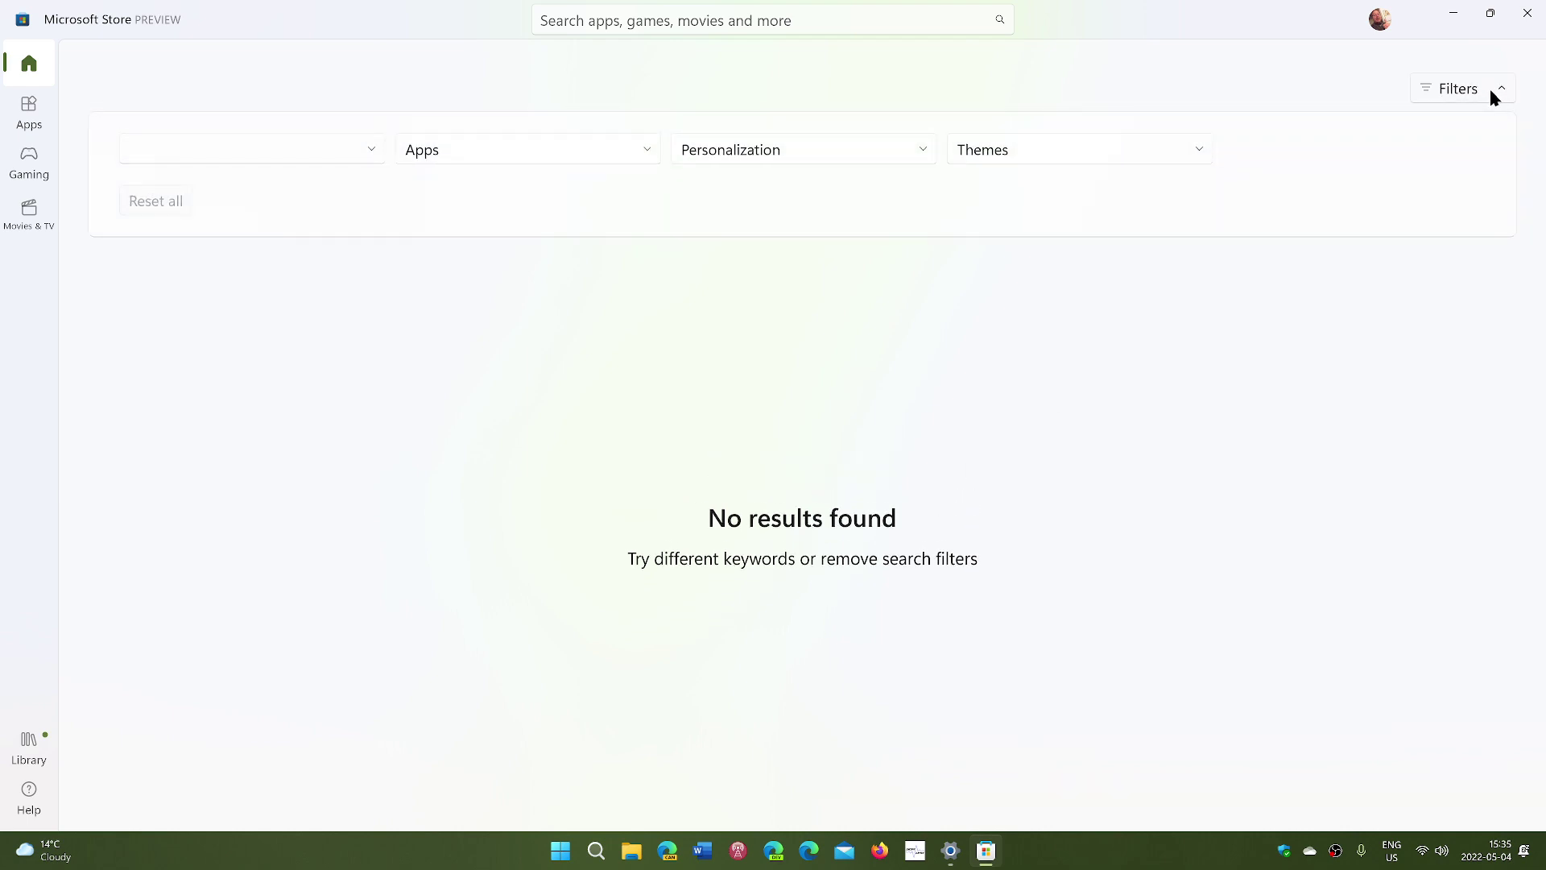
{"action": "left_click", "coordinate": [1490, 93]}
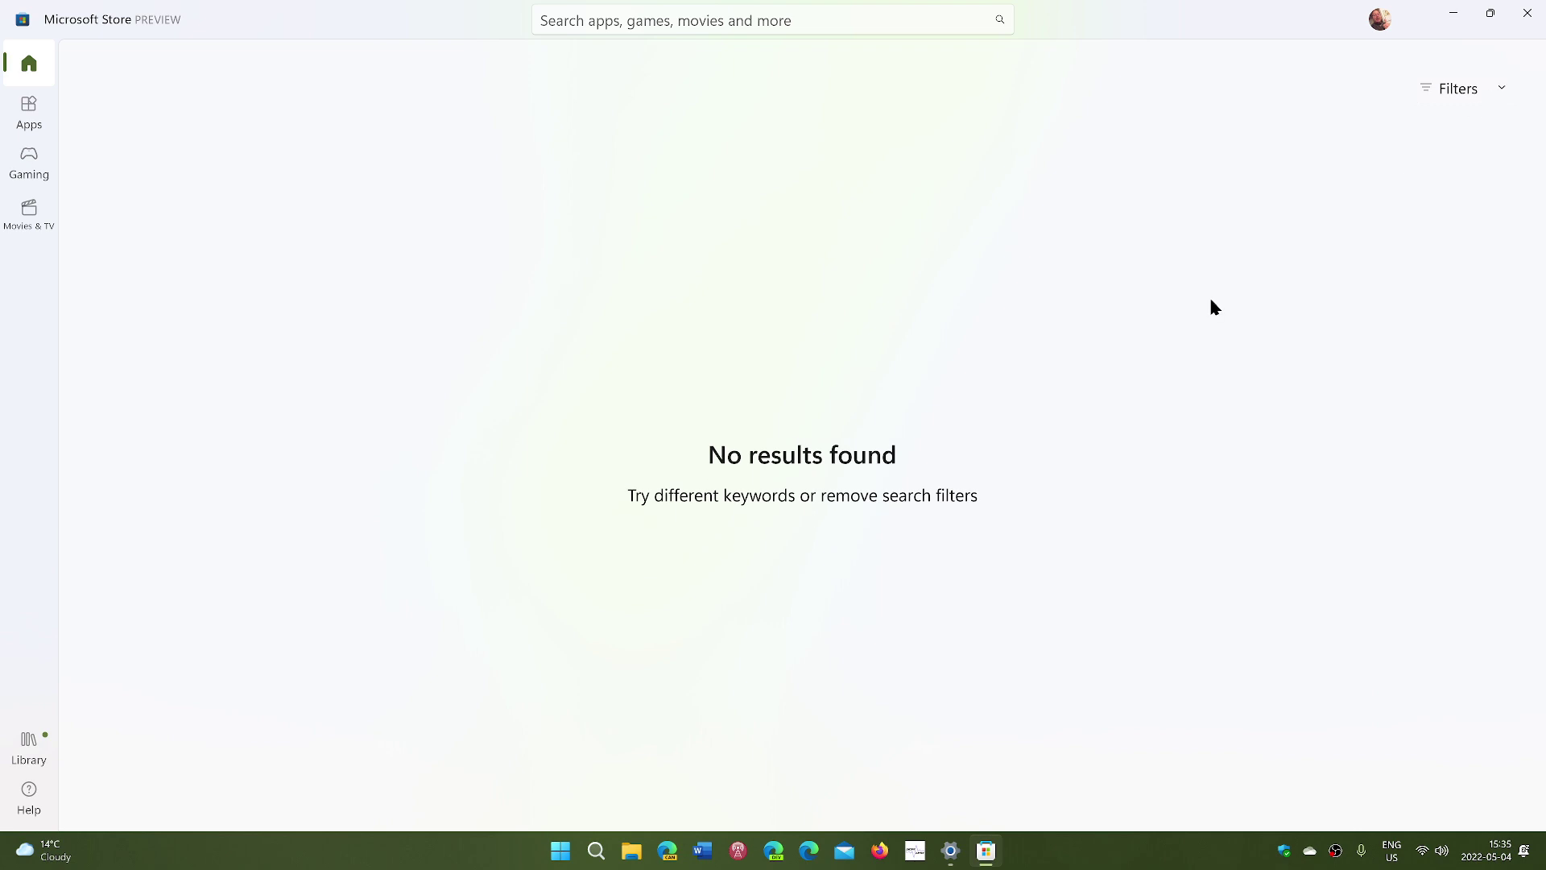
Step: Rerun the recent 'themes' Store search and open the Windows Themes collection
{"action": "left_click", "coordinate": [765, 21]}
{"action": "left_click", "coordinate": [751, 57]}
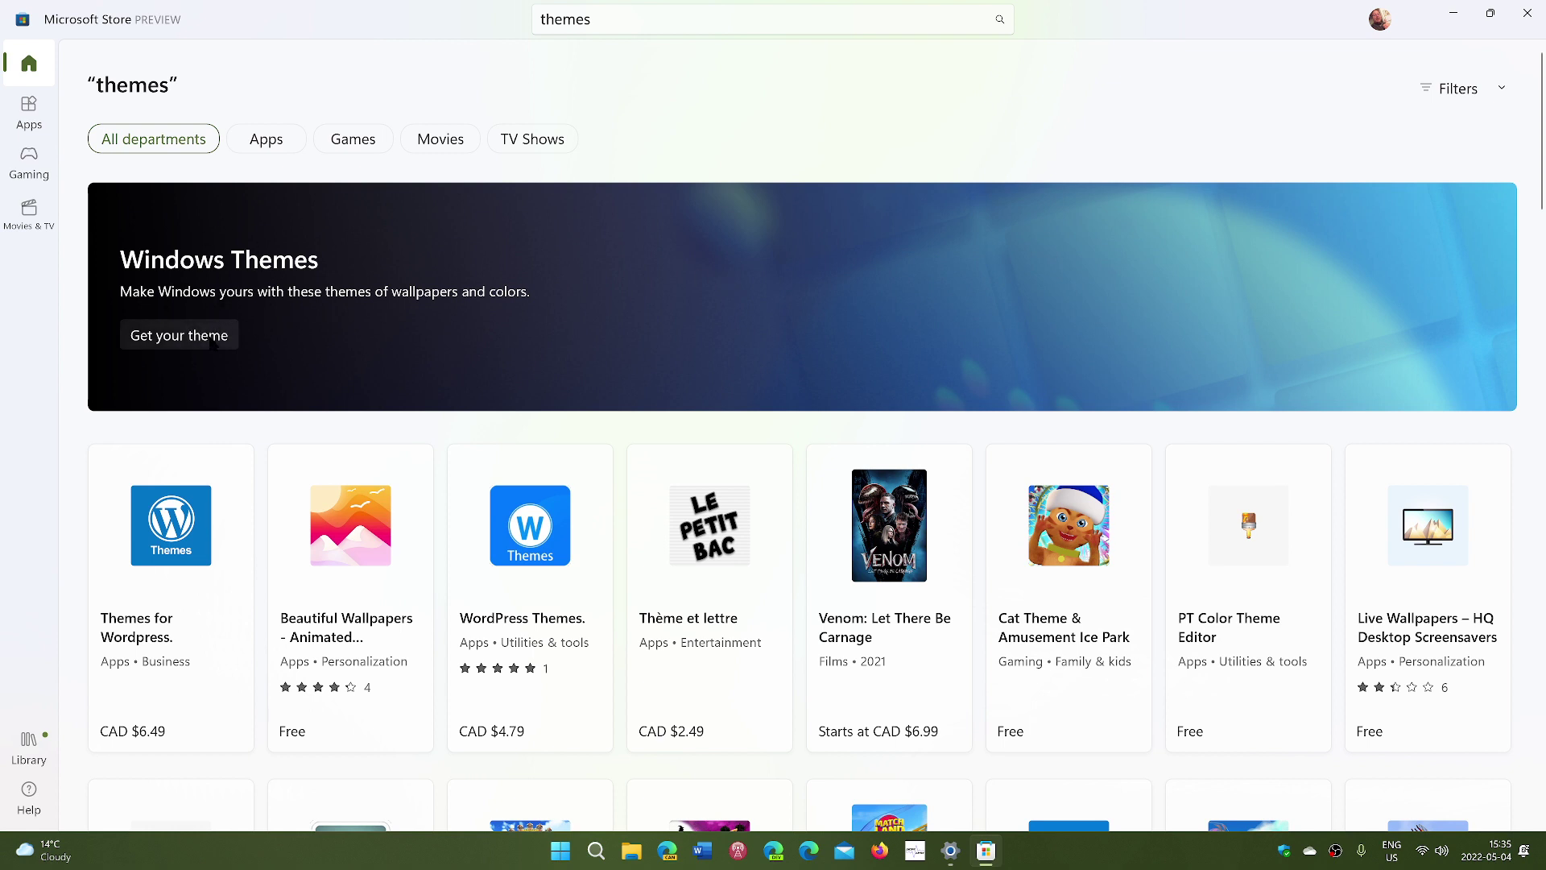
{"action": "left_click", "coordinate": [179, 336]}
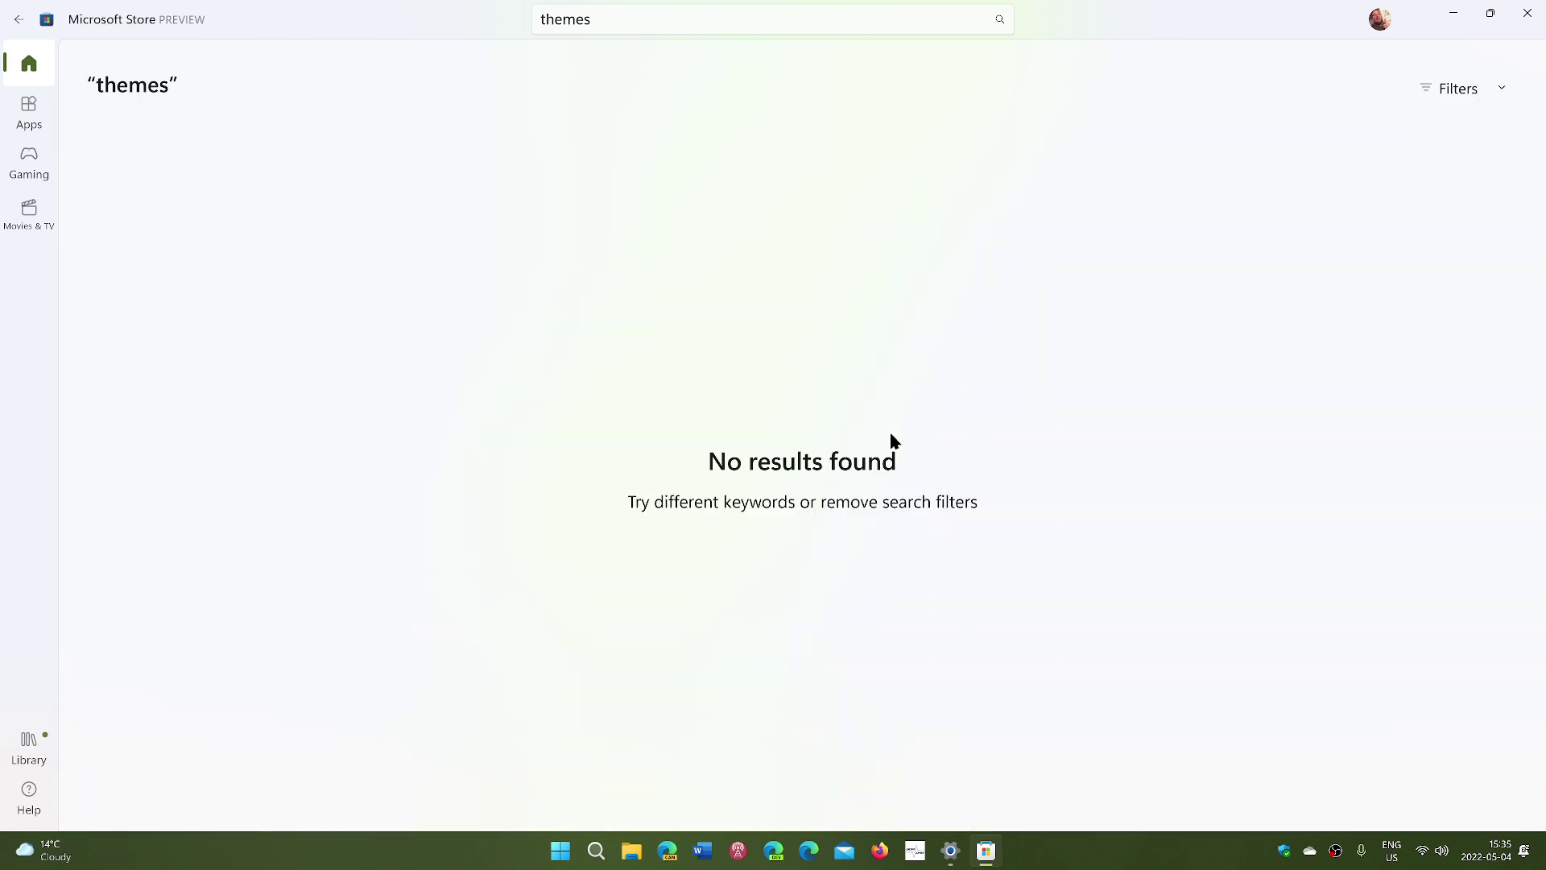
Step: Close Microsoft Store and apply the hammock-beach Synced Theme on the Themes page
{"action": "left_click", "coordinate": [1532, 22]}
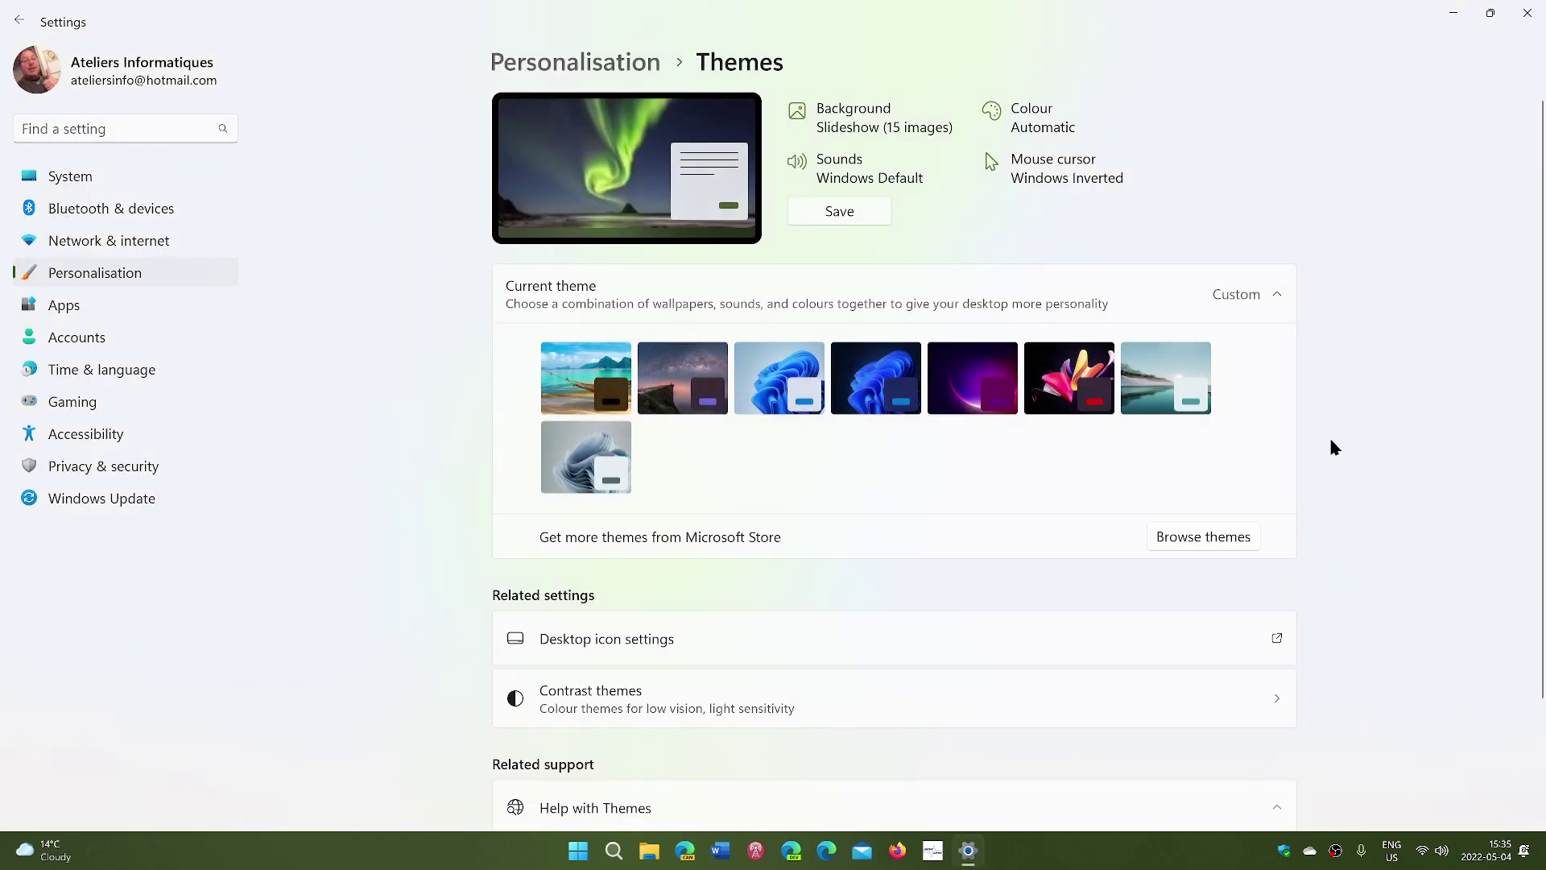
{"action": "scroll", "coordinate": [1333, 447], "scroll_direction": "down", "scroll_amount": 2}
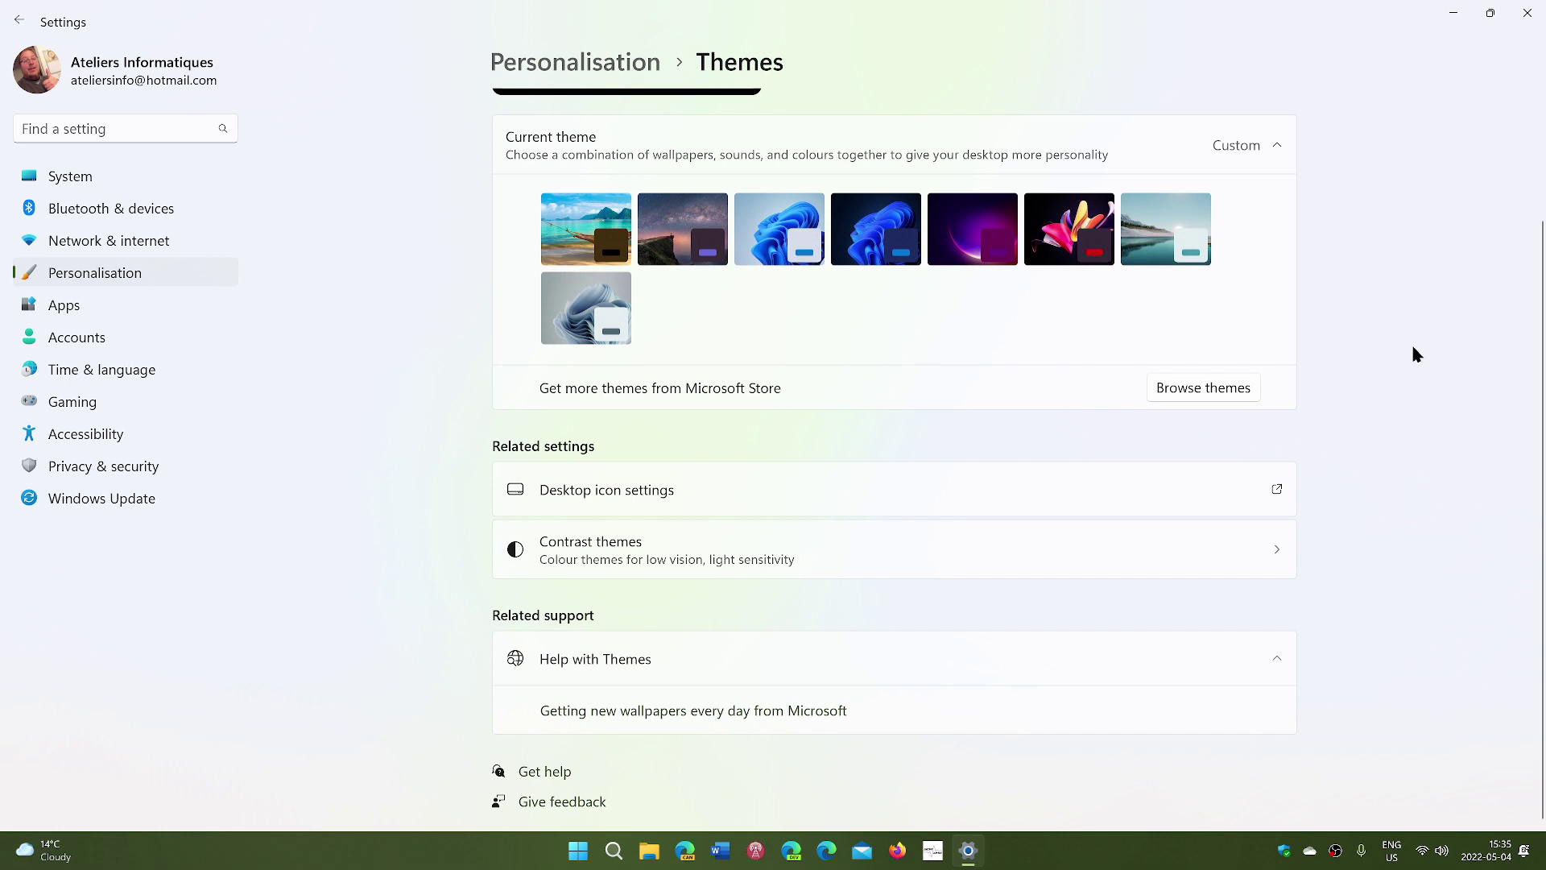
{"action": "scroll", "coordinate": [1414, 354], "scroll_direction": "up", "scroll_amount": 2}
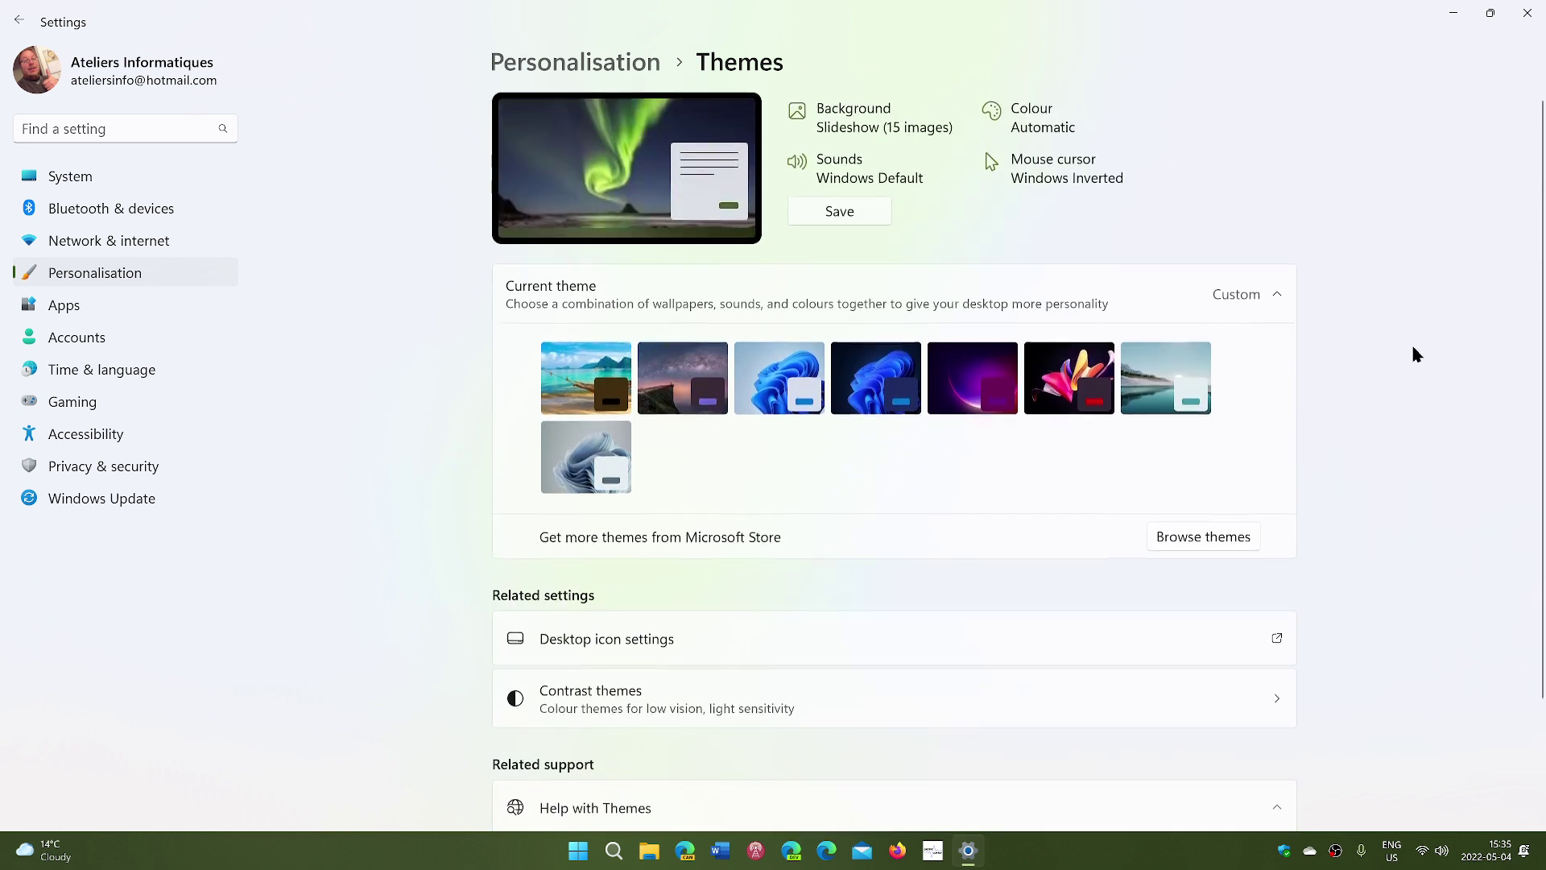
{"action": "left_click", "coordinate": [581, 368]}
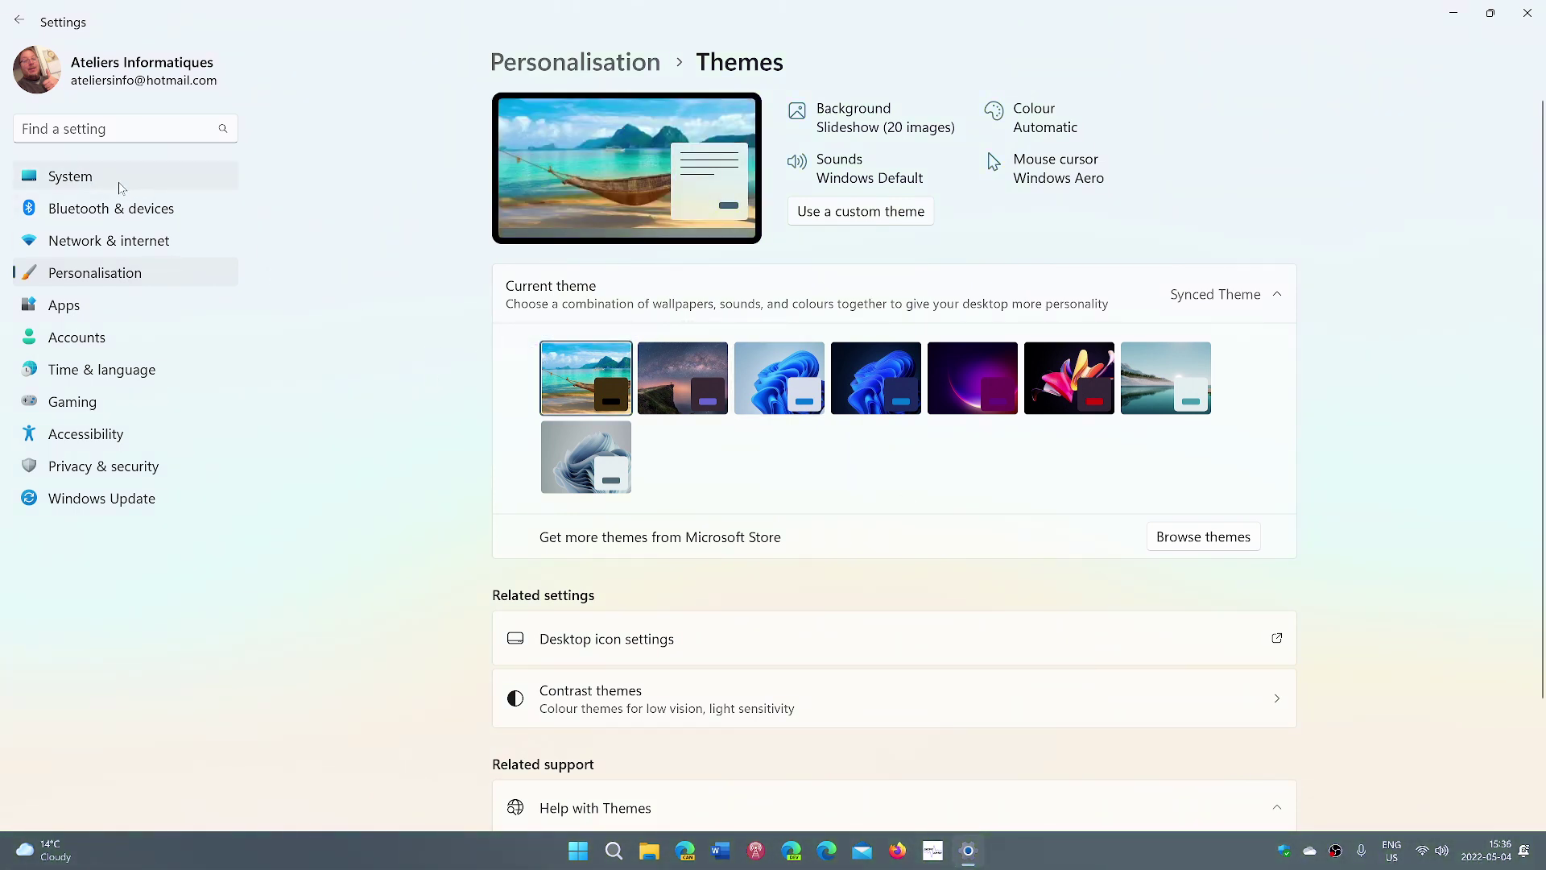
Step: Open Personalisation > Colours and keep the Windows mode set to Dark
{"action": "left_click", "coordinate": [121, 184]}
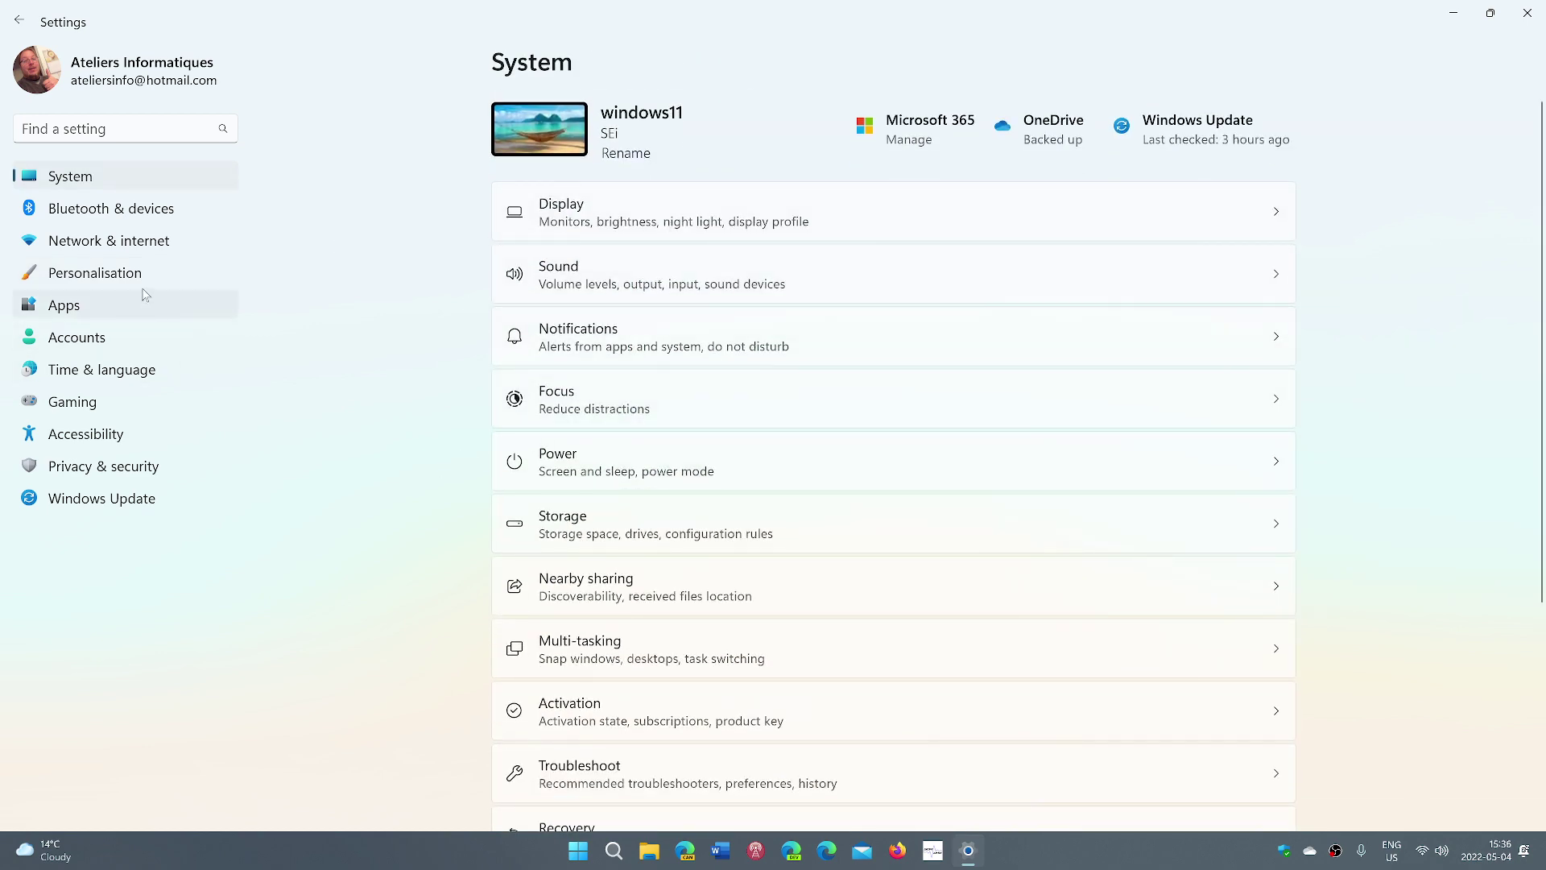
{"action": "left_click", "coordinate": [125, 271]}
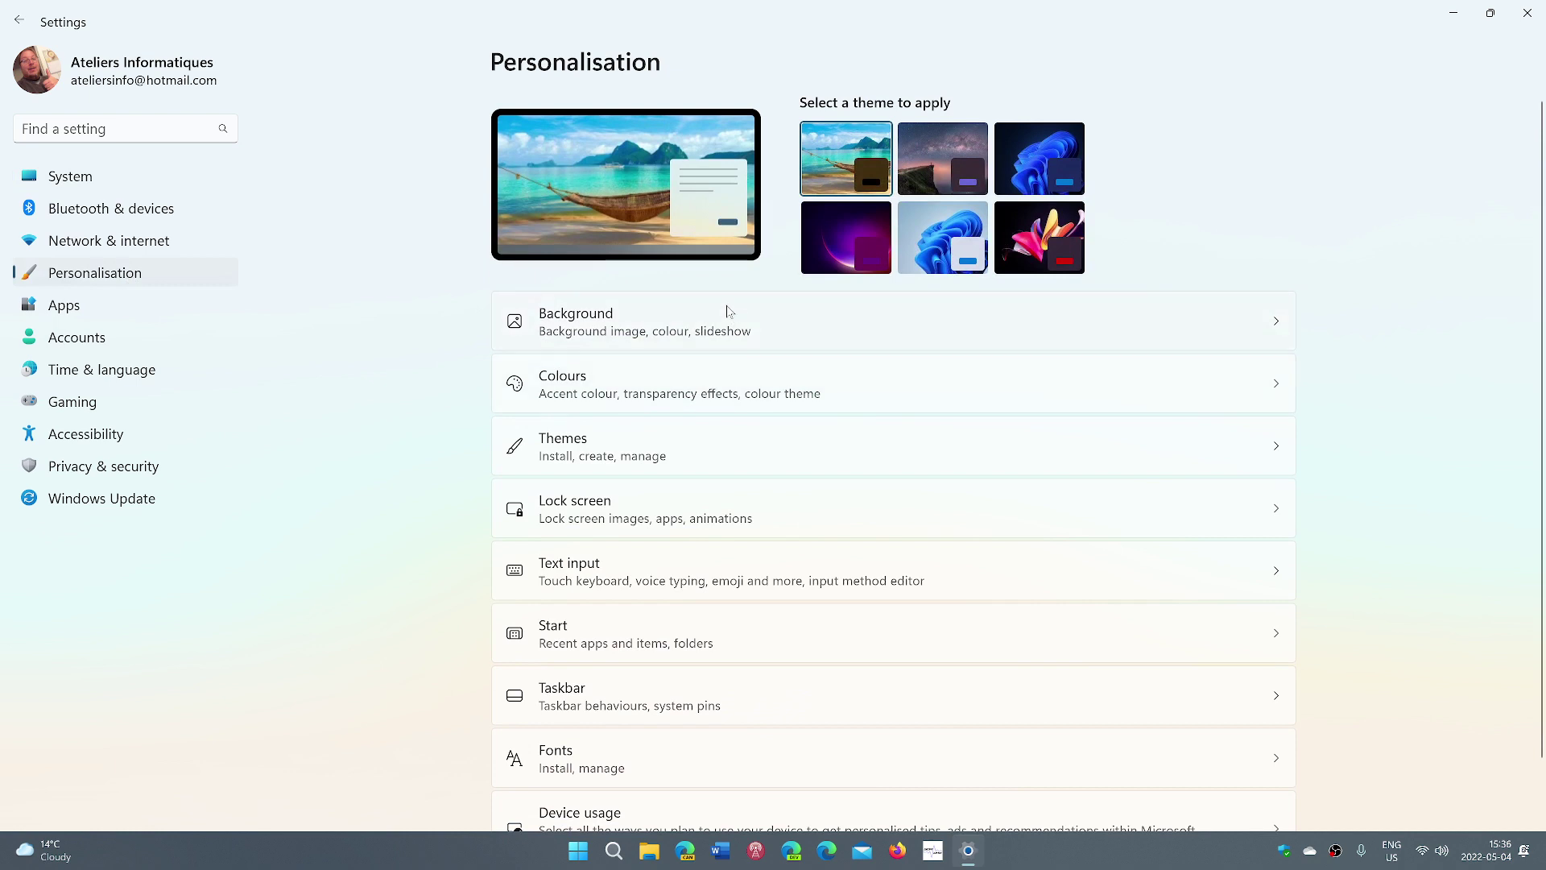
{"action": "left_click", "coordinate": [727, 396]}
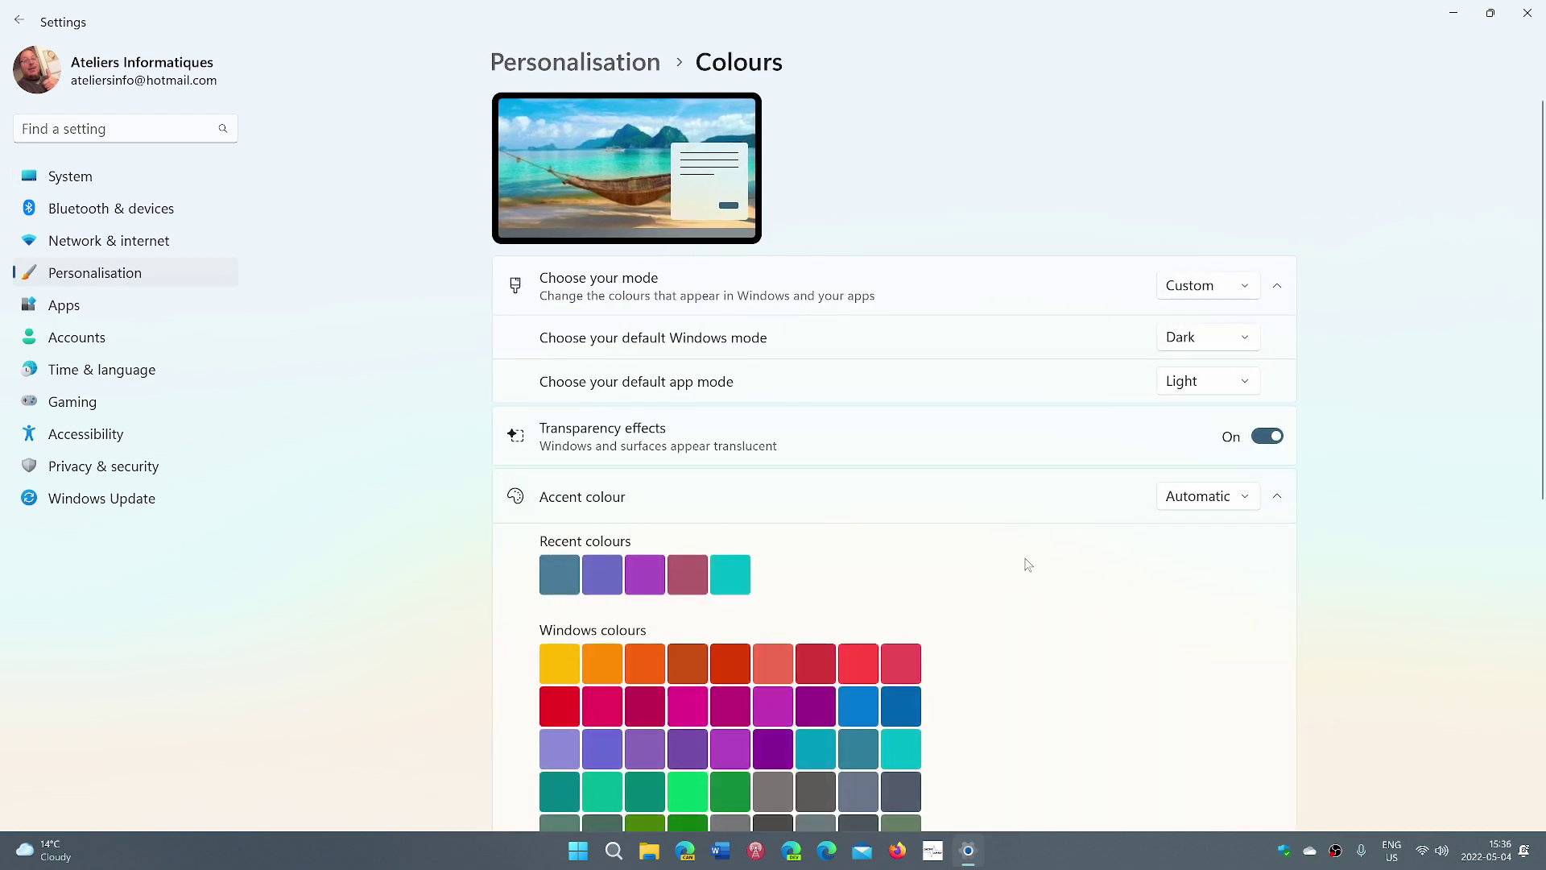
{"action": "left_click", "coordinate": [1229, 346]}
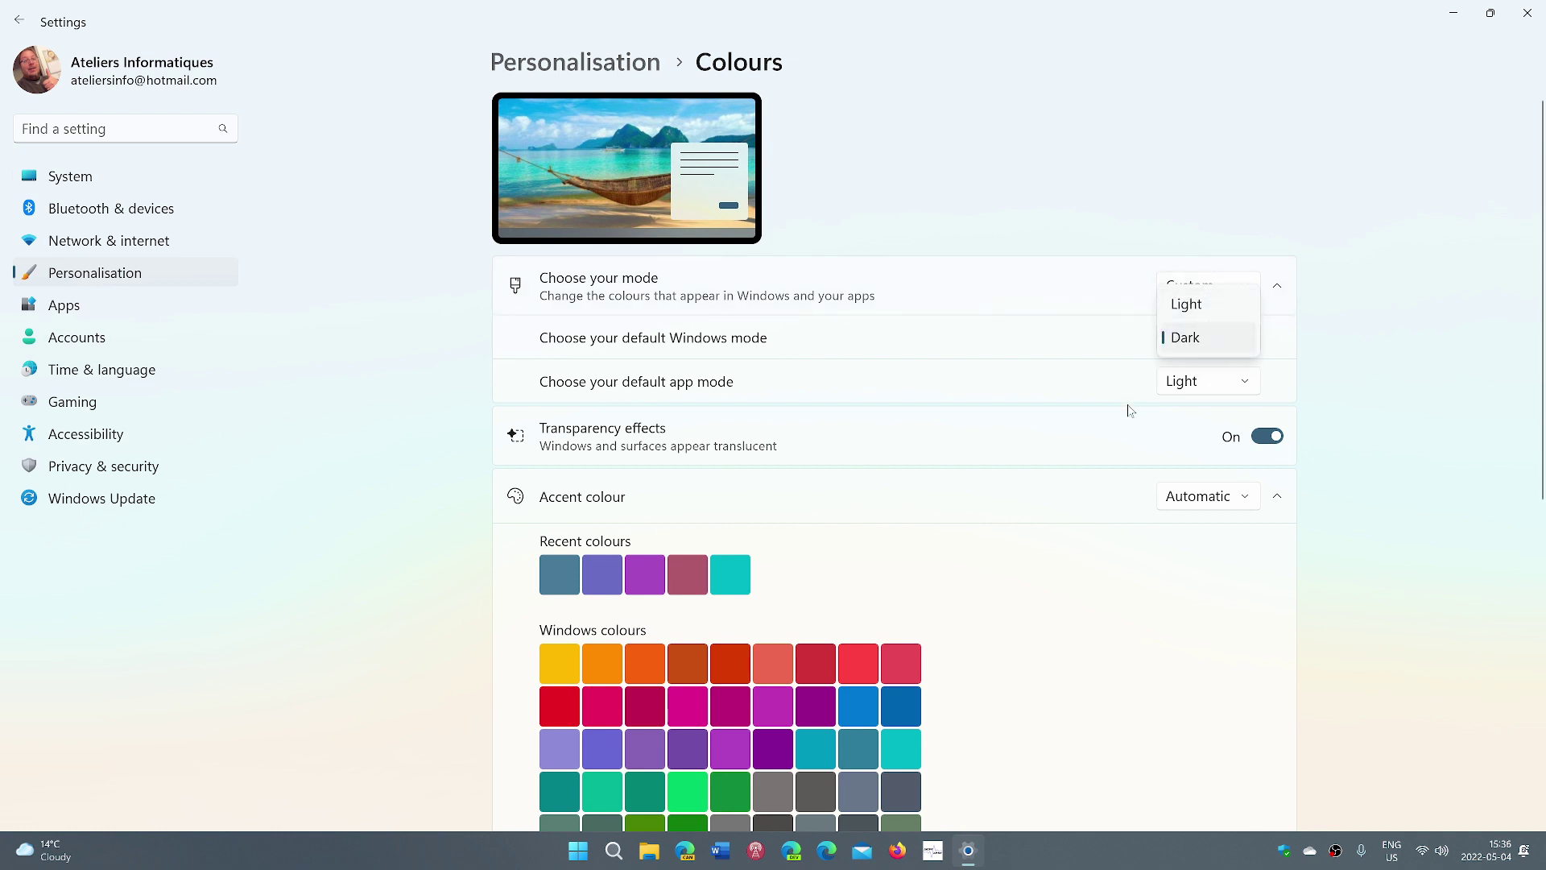
{"action": "left_click", "coordinate": [1116, 435]}
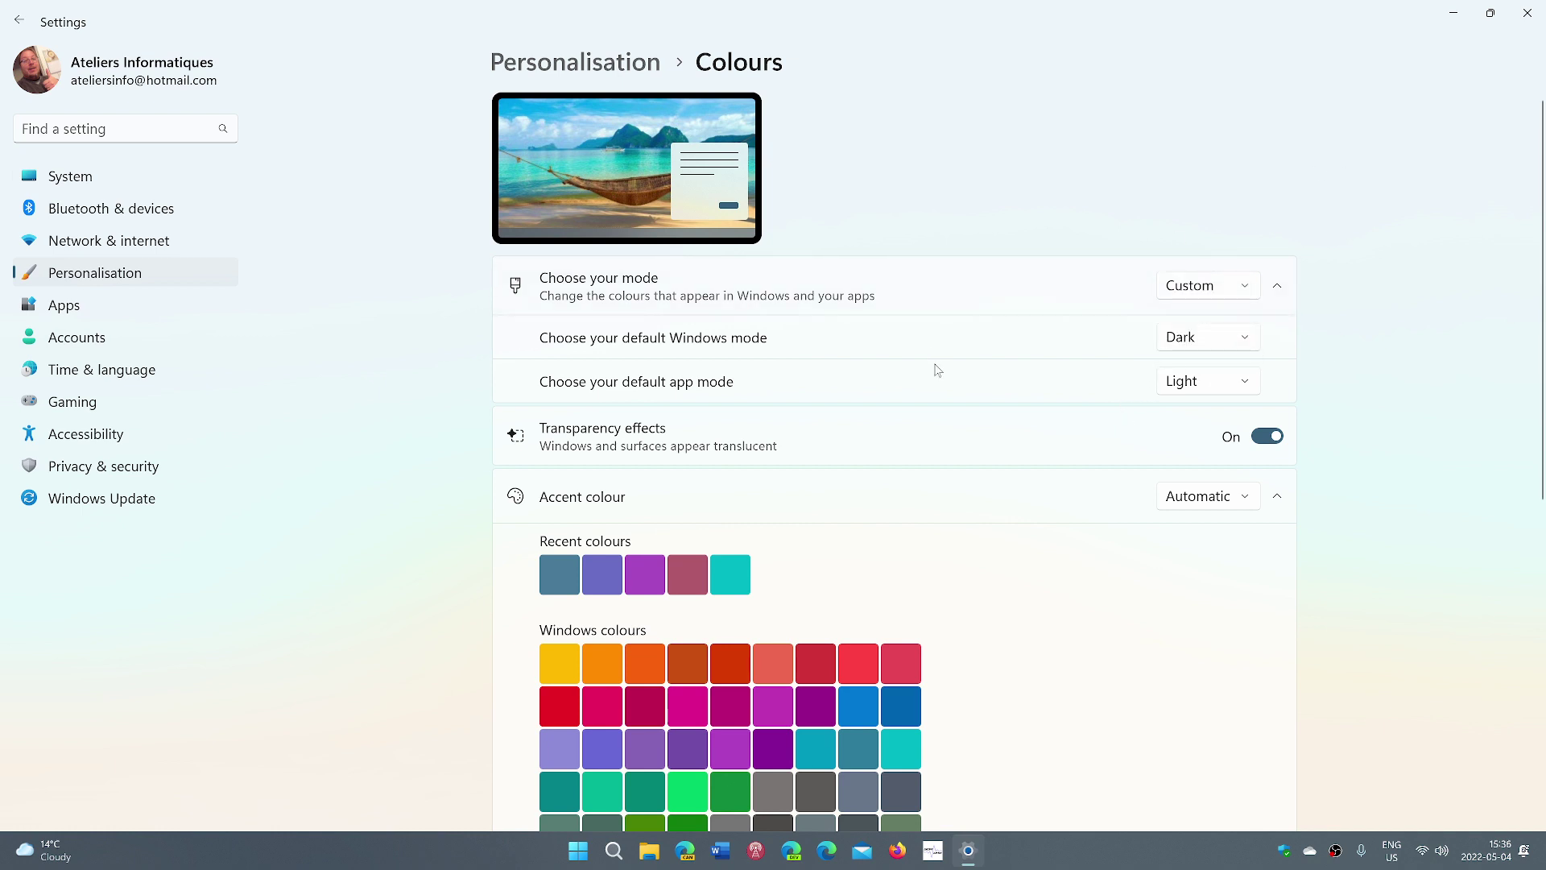
Step: Set the default app mode to Dark and leave the accent colour on Automatic
{"action": "left_click", "coordinate": [1182, 391]}
{"action": "left_click", "coordinate": [1183, 413]}
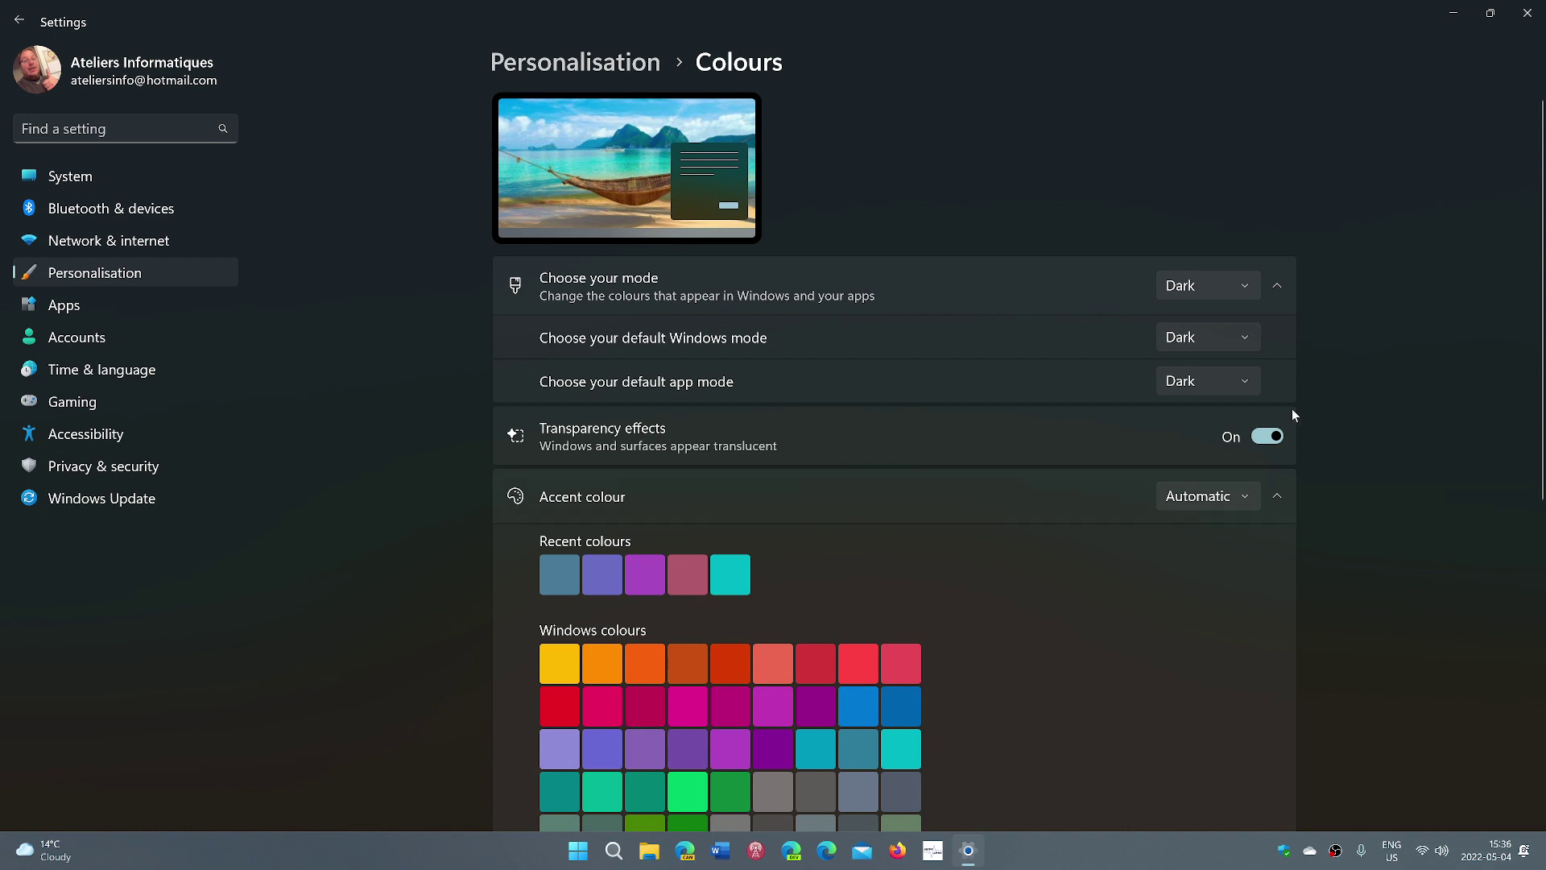
{"action": "scroll", "coordinate": [1060, 464], "scroll_direction": "down", "scroll_amount": 5}
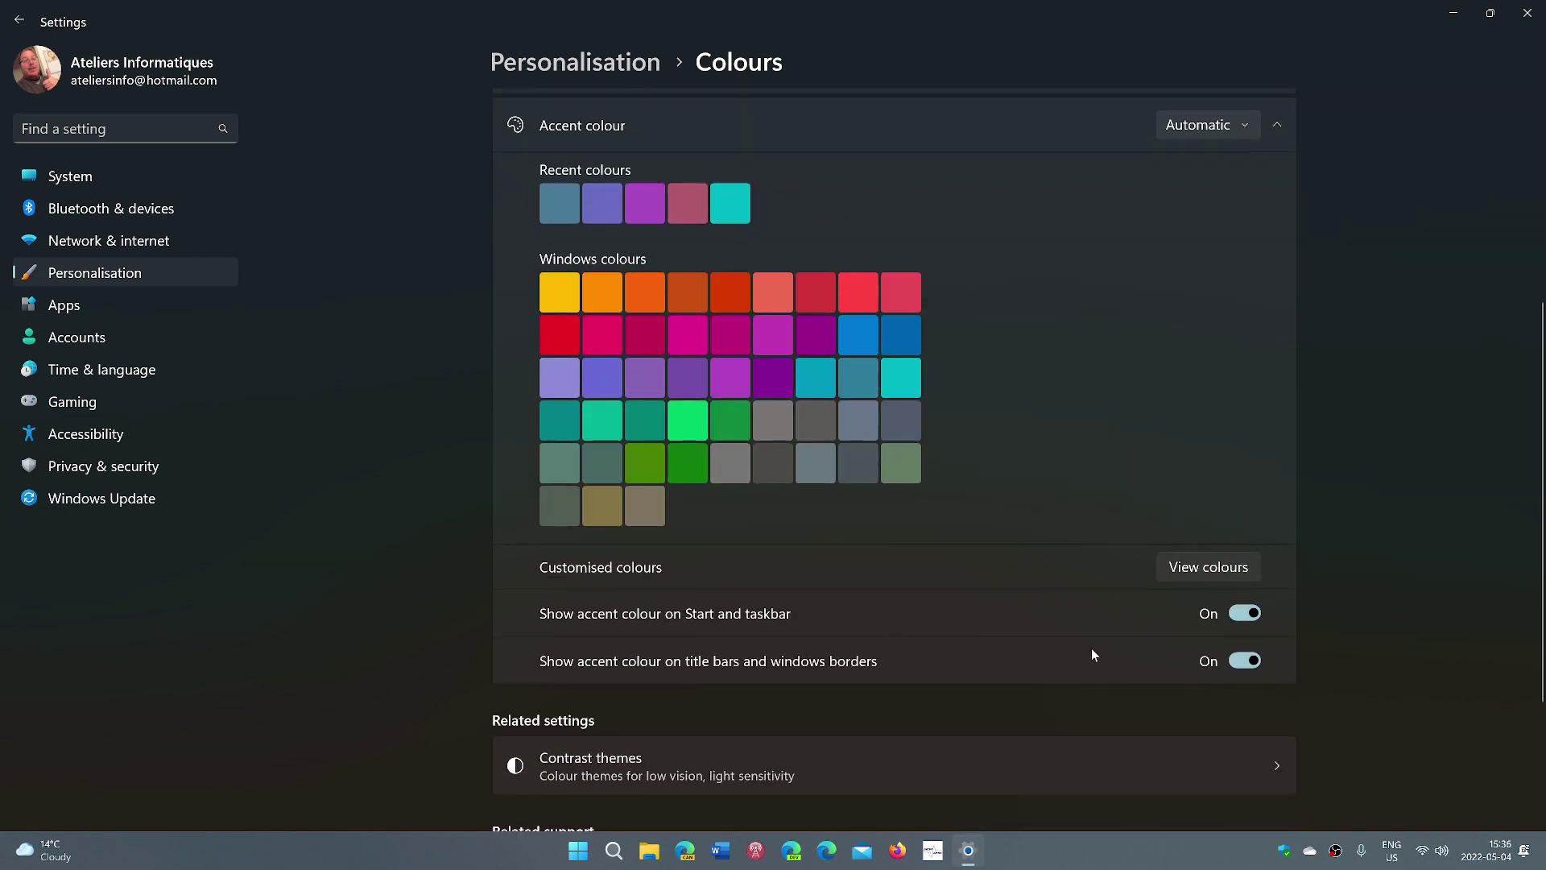
{"action": "scroll", "coordinate": [1093, 651], "scroll_direction": "down", "scroll_amount": 3}
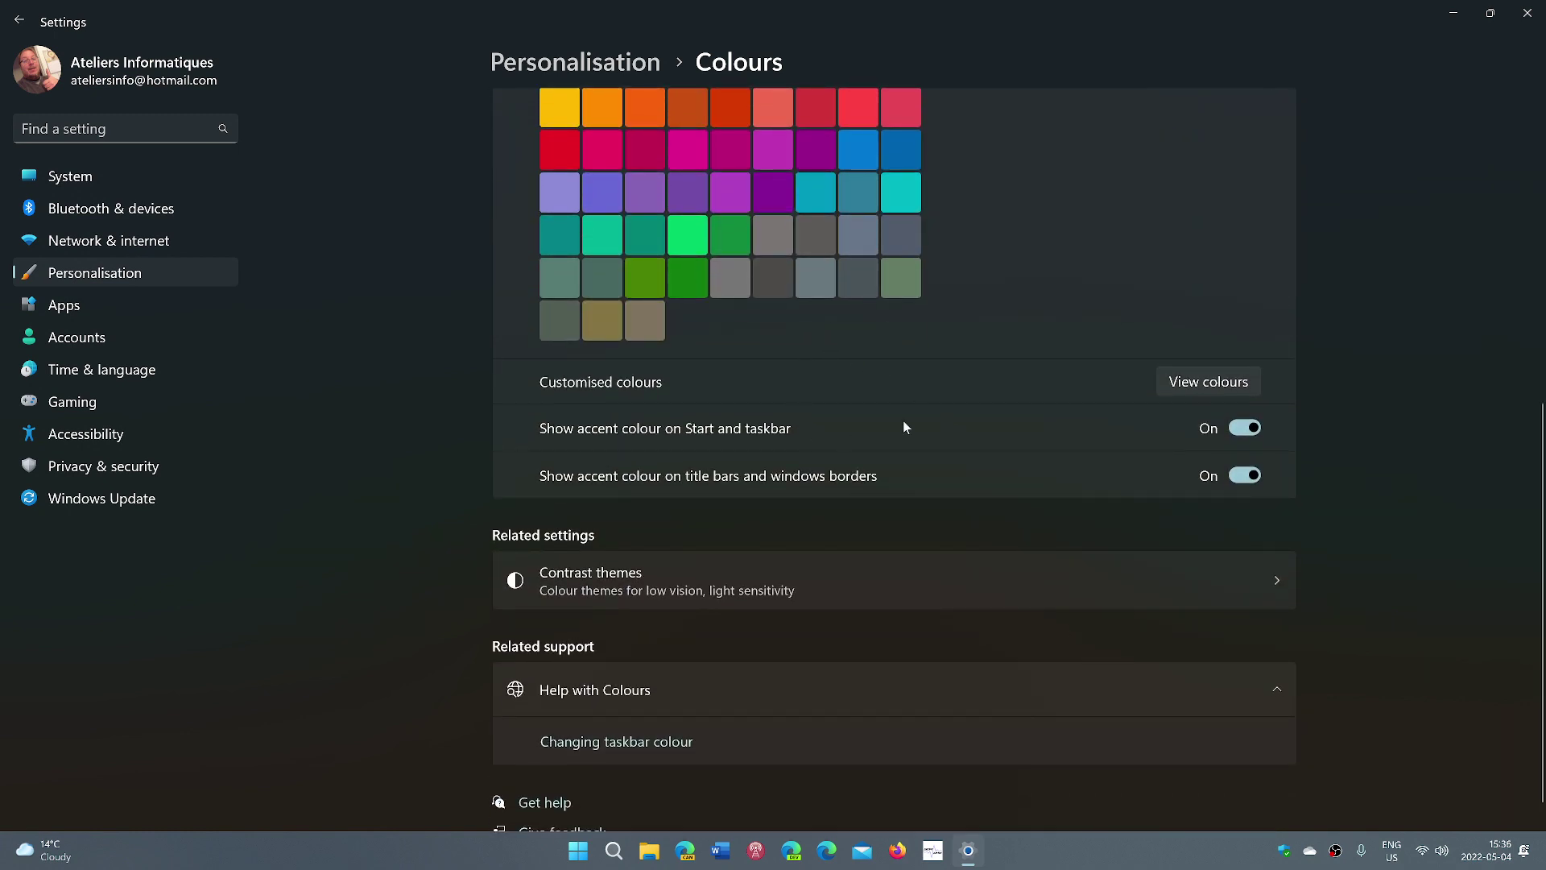
{"action": "scroll", "coordinate": [952, 493], "scroll_direction": "up", "scroll_amount": 6}
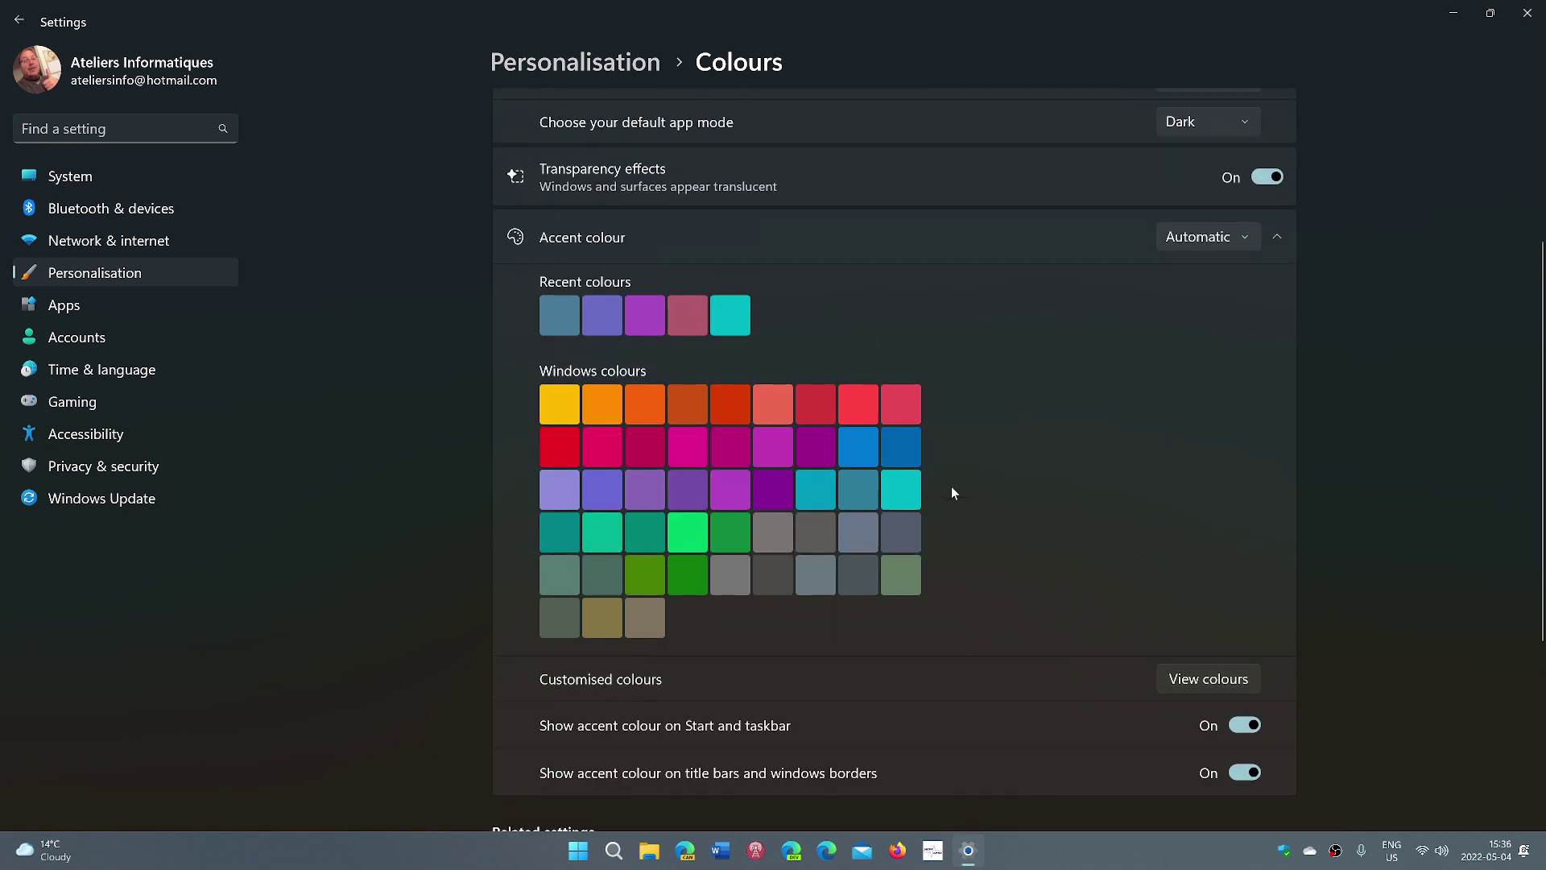
{"action": "scroll", "coordinate": [952, 493], "scroll_direction": "up", "scroll_amount": 2}
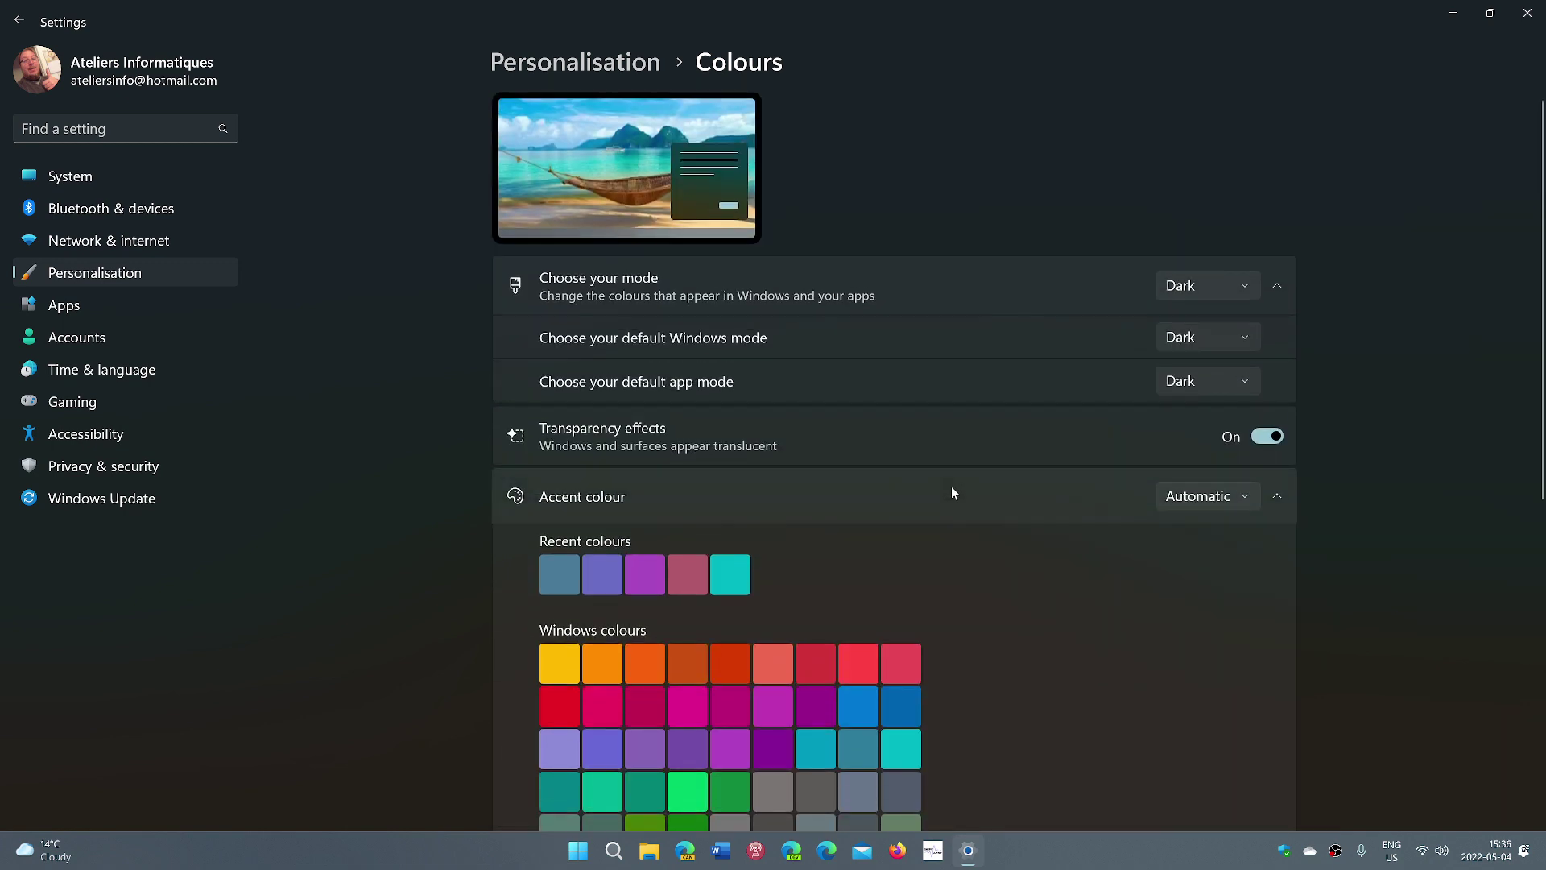
{"action": "left_click", "coordinate": [1208, 500]}
{"action": "left_click", "coordinate": [1210, 500]}
{"action": "left_click", "coordinate": [1038, 515]}
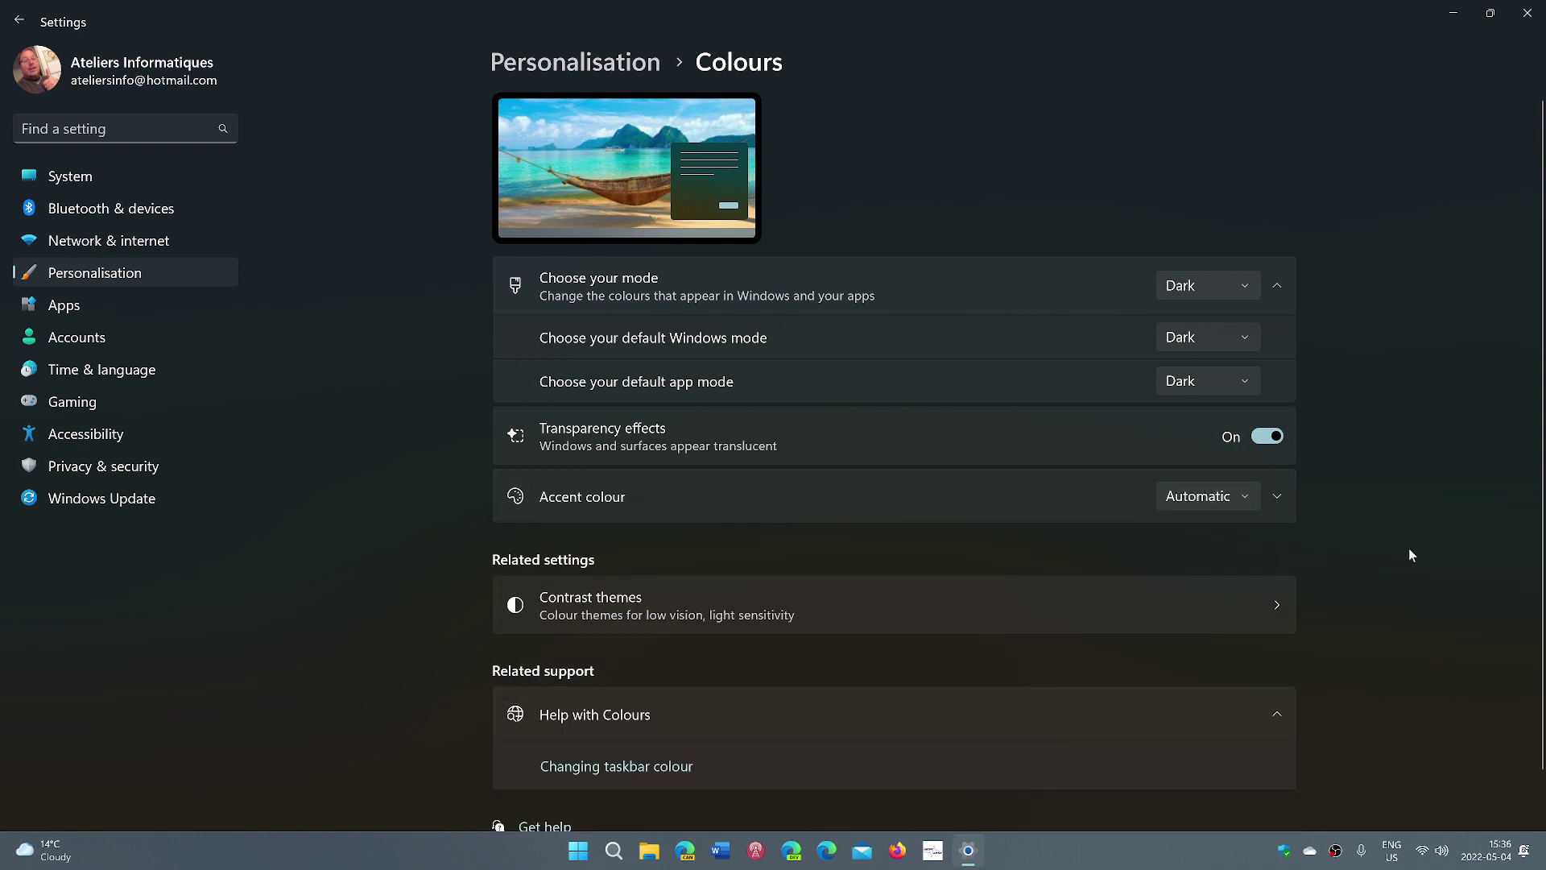
Step: Open Personalisation > Background to view the DesktopBackground slideshow, changing every 30 minutes
{"action": "left_click", "coordinate": [157, 272]}
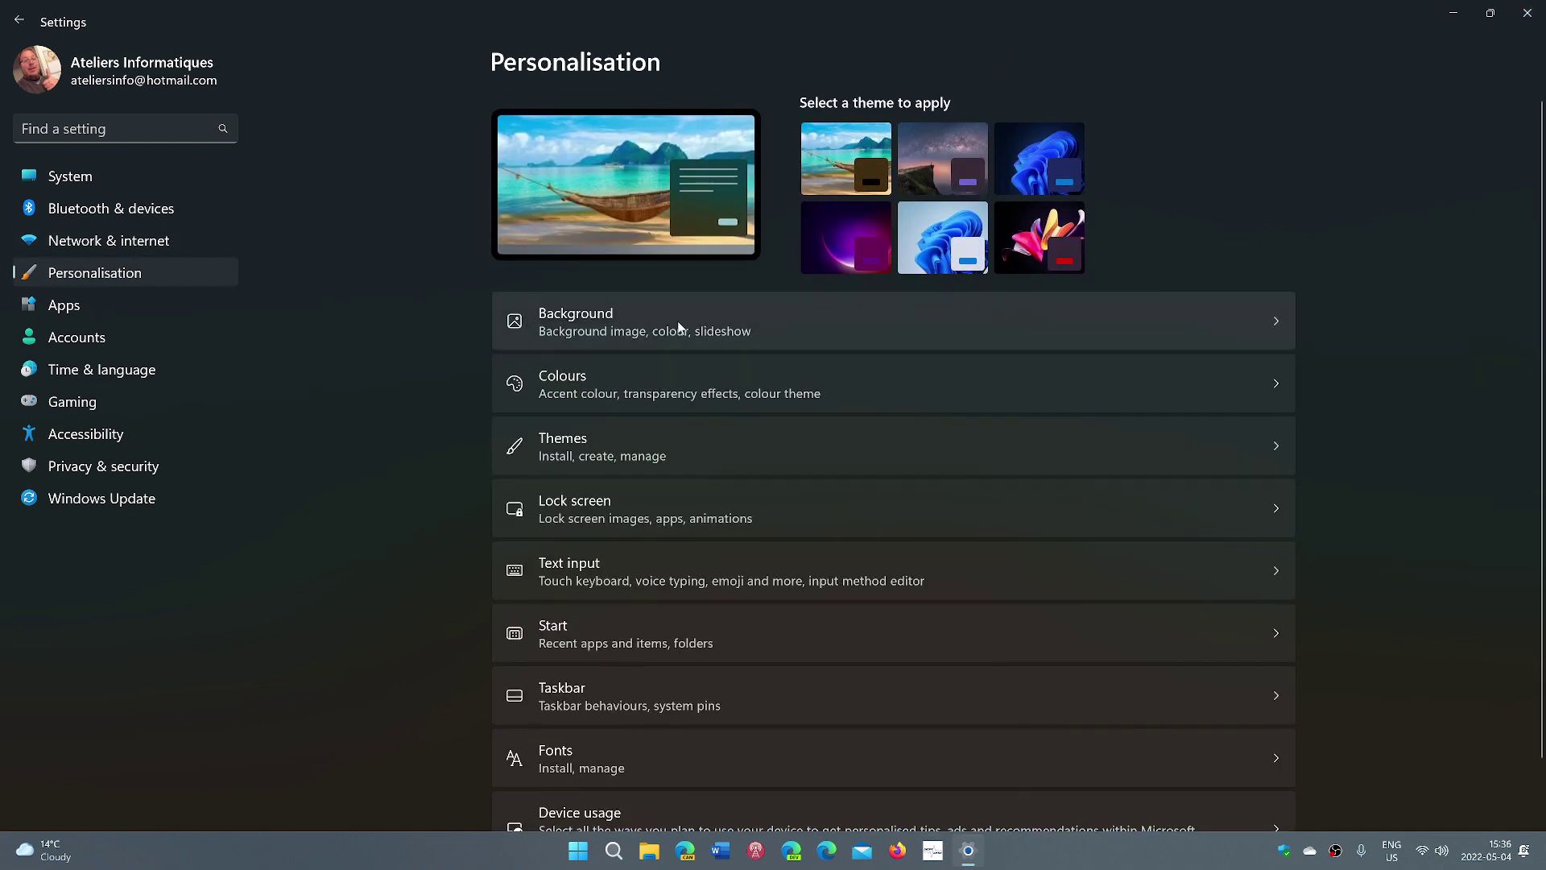
{"action": "left_click", "coordinate": [678, 326]}
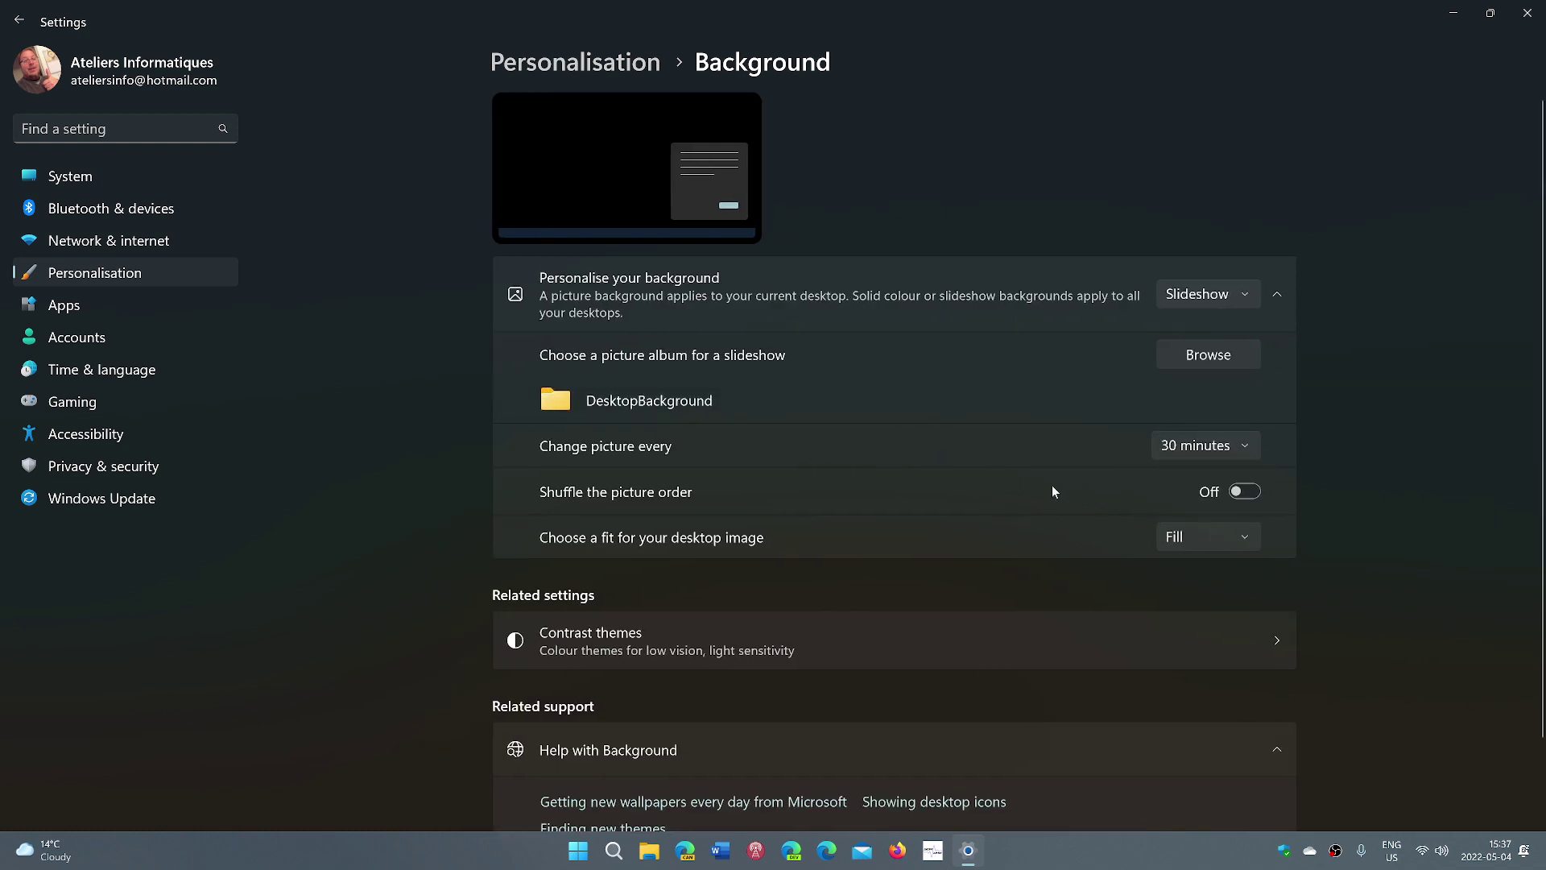
{"action": "scroll", "coordinate": [1053, 491], "scroll_direction": "down", "scroll_amount": 2}
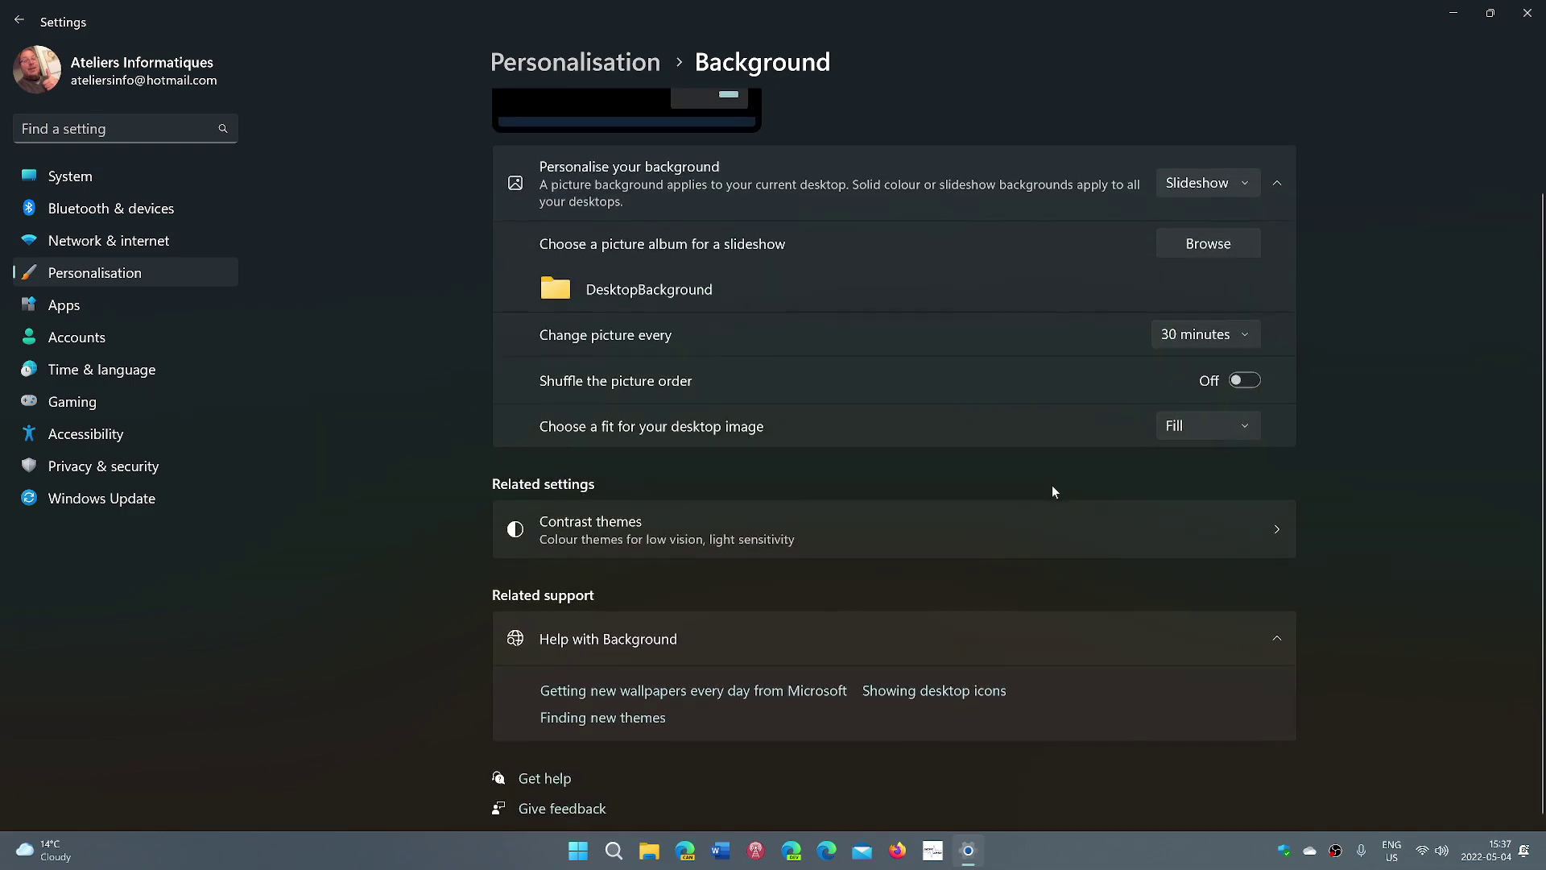
Step: Close Settings to reveal the hammock-beach wallpaper and dark taskbar
{"action": "left_click", "coordinate": [1527, 13]}
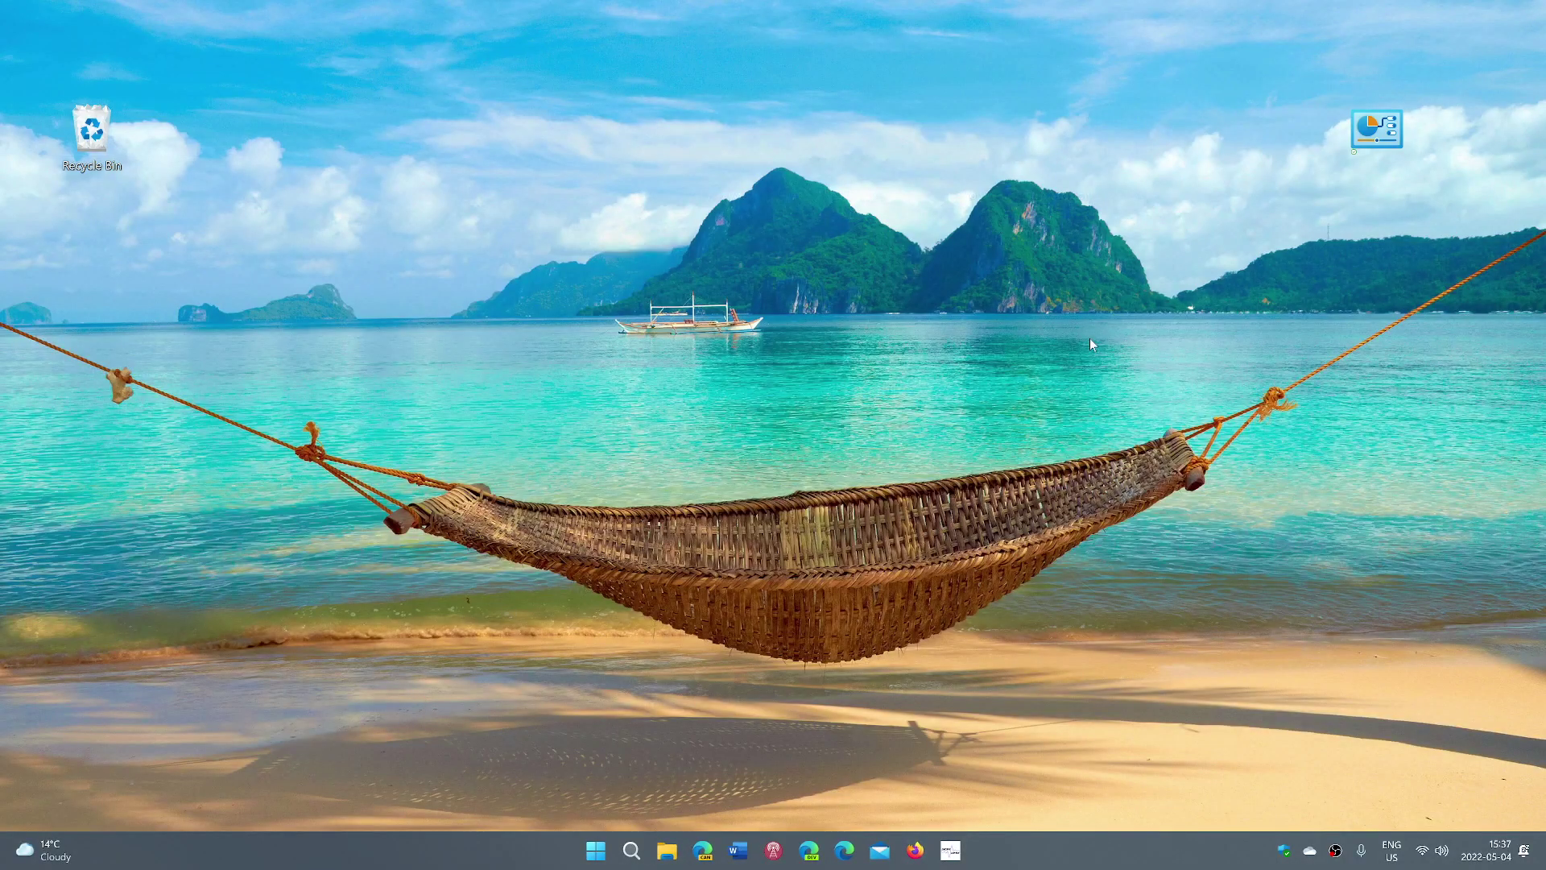